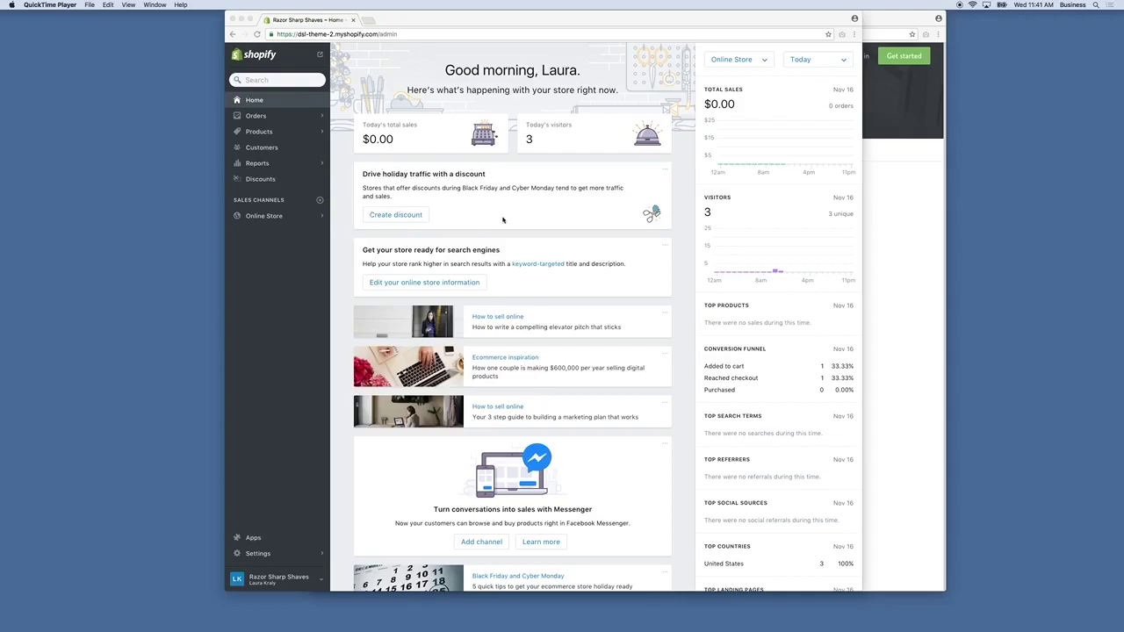
Look over the Home feed, then bring up the dismiss options on the 'How to sell online' card.
{"action": "scroll", "coordinate": [499, 194], "scroll_direction": "down", "scroll_amount": 2}
{"action": "scroll", "coordinate": [503, 220], "scroll_direction": "down", "scroll_amount": 4}
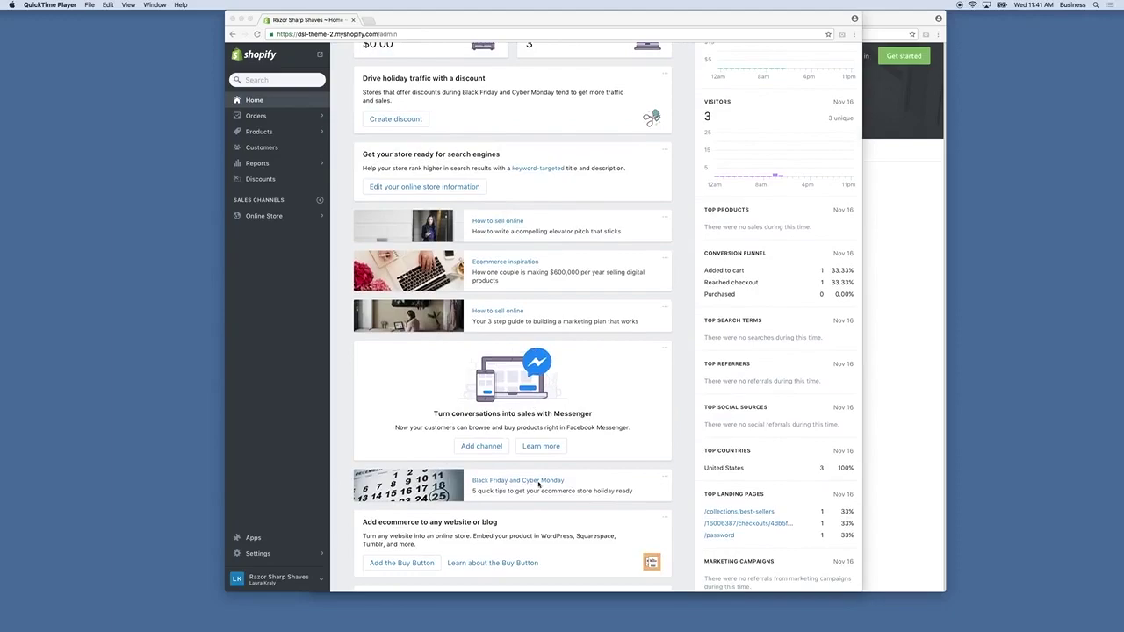
{"action": "scroll", "coordinate": [537, 484], "scroll_direction": "down", "scroll_amount": 3}
{"action": "scroll", "coordinate": [538, 484], "scroll_direction": "down", "scroll_amount": 10}
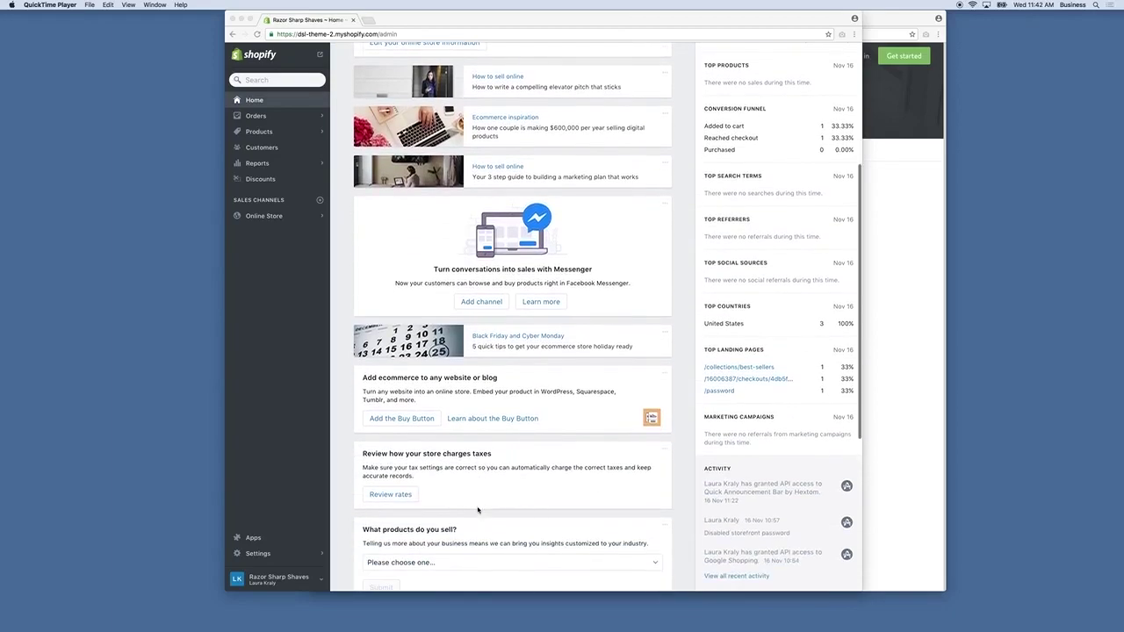
{"action": "scroll", "coordinate": [479, 507], "scroll_direction": "down", "scroll_amount": 13}
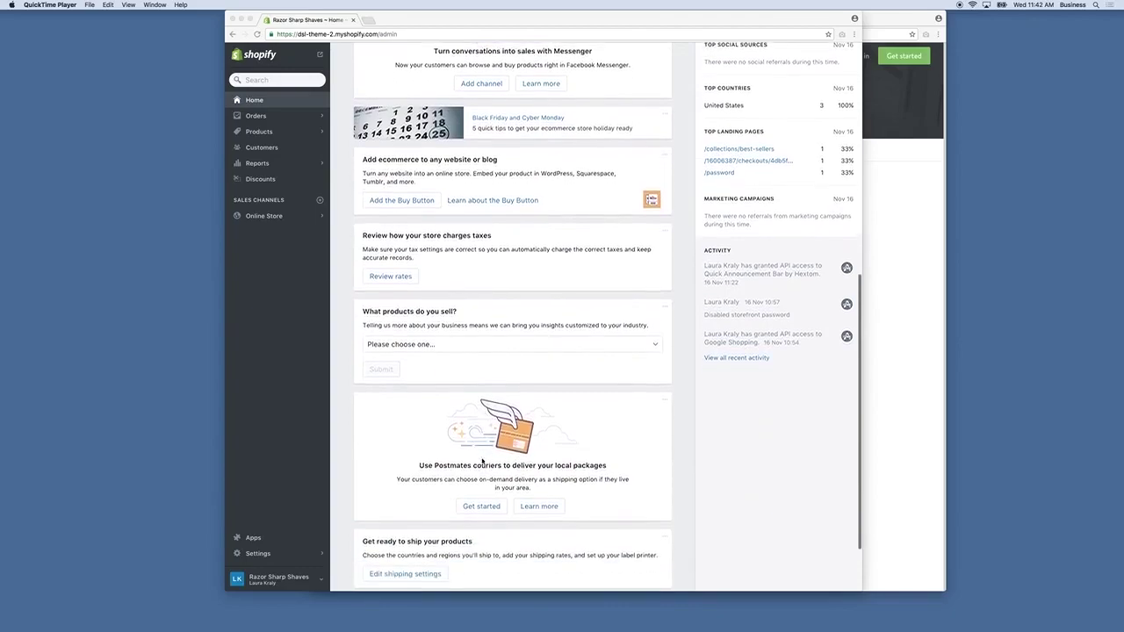
{"action": "scroll", "coordinate": [481, 461], "scroll_direction": "down", "scroll_amount": 4}
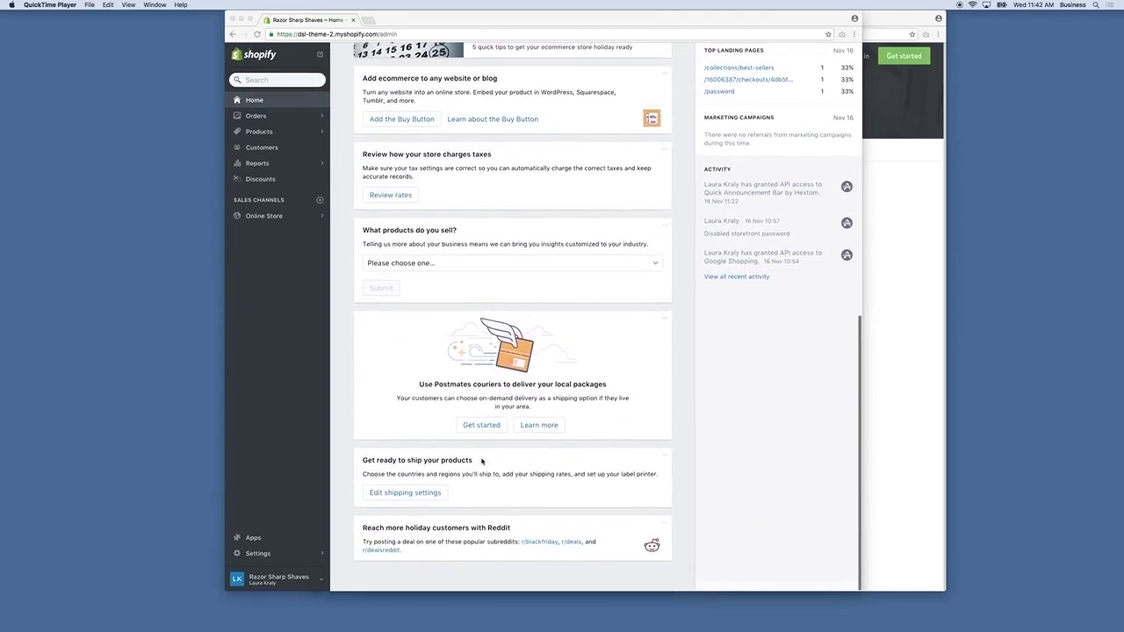
{"action": "scroll", "coordinate": [481, 461], "scroll_direction": "up", "scroll_amount": 5}
{"action": "scroll", "coordinate": [481, 461], "scroll_direction": "up", "scroll_amount": 20}
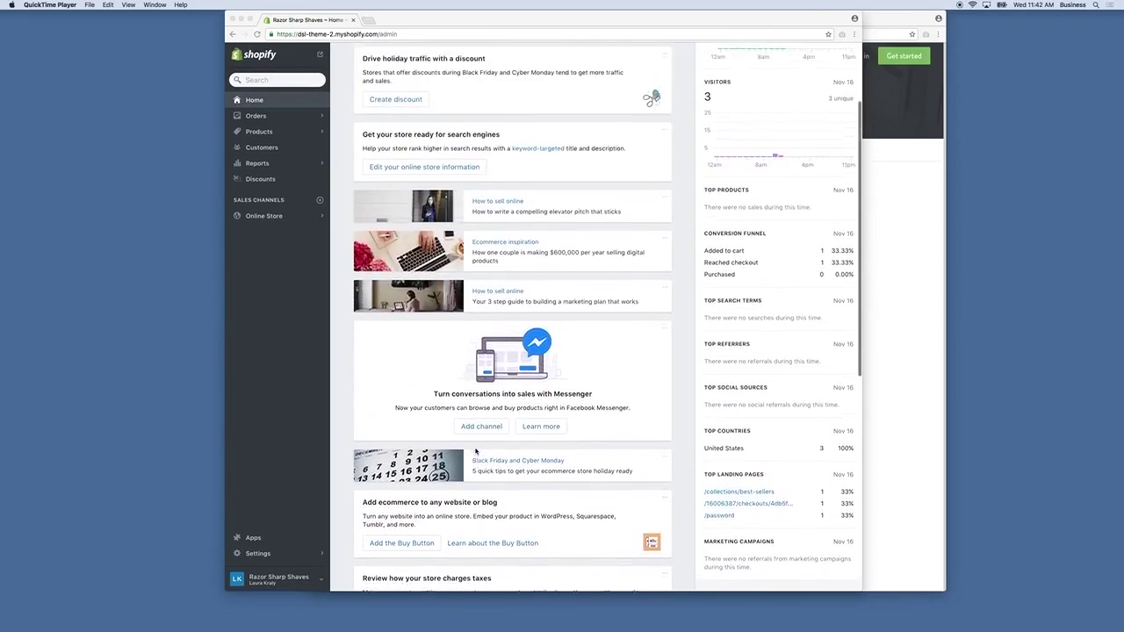
{"action": "scroll", "coordinate": [477, 410], "scroll_direction": "up", "scroll_amount": 5}
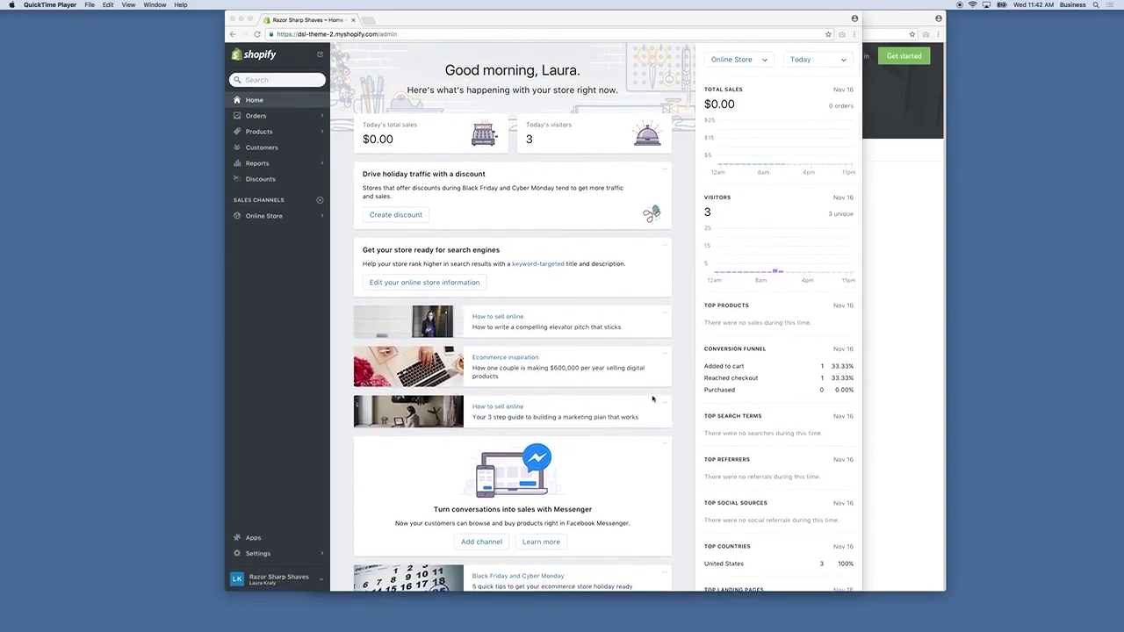
{"action": "left_click", "coordinate": [666, 315]}
{"action": "left_click", "coordinate": [665, 314]}
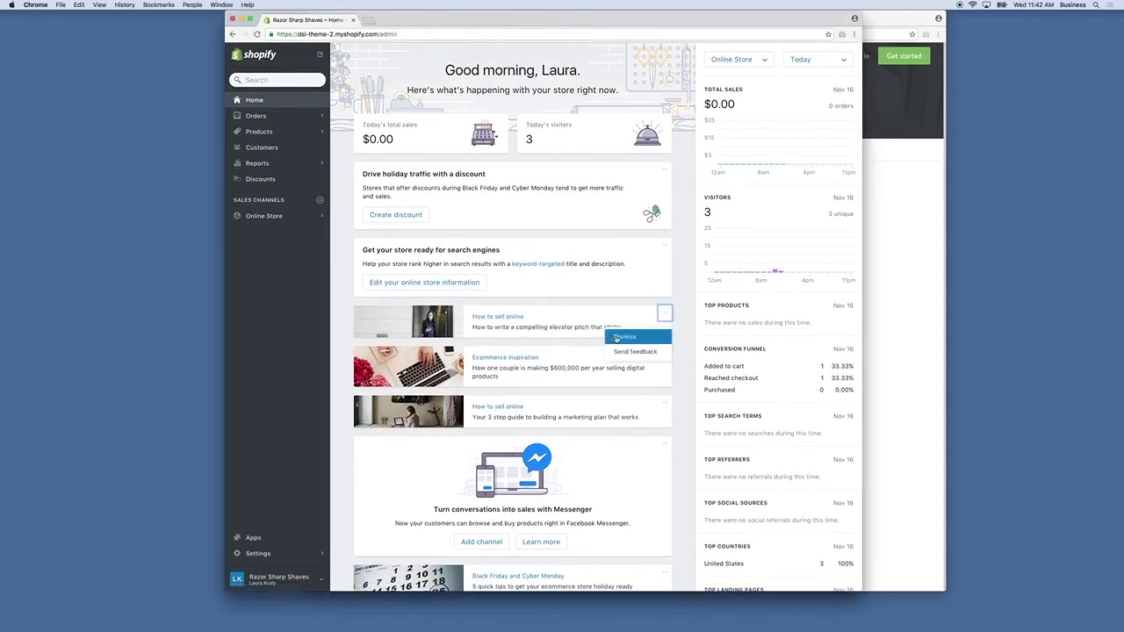
Dismiss the elevator-pitch card and switch the sales analytics to All channels.
{"action": "left_click", "coordinate": [616, 338]}
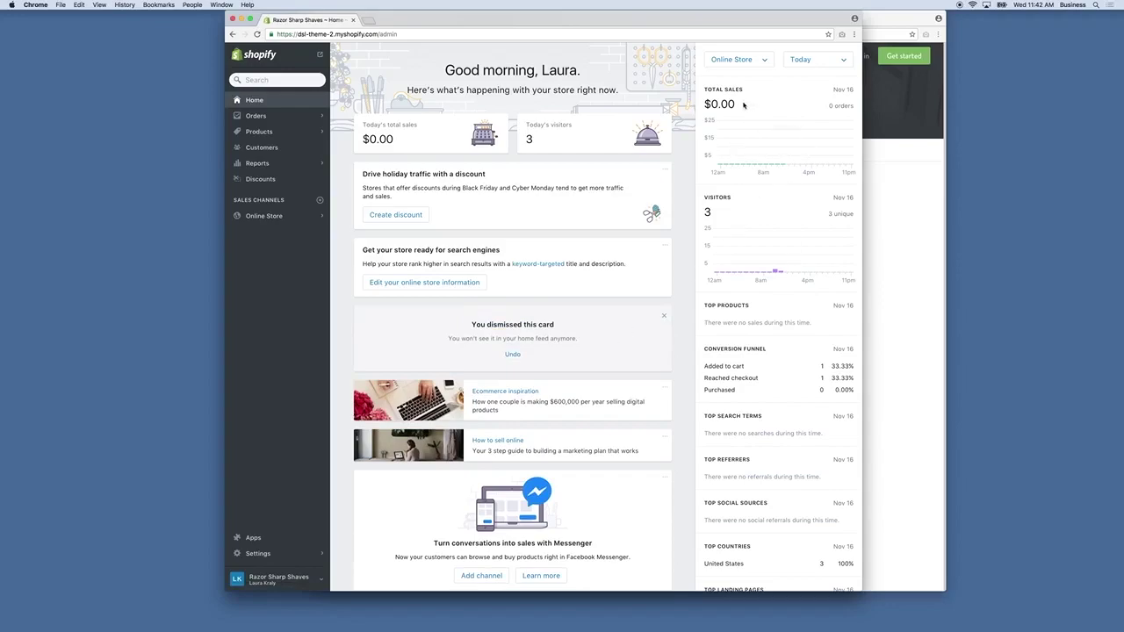
{"action": "scroll", "coordinate": [780, 398], "scroll_direction": "down", "scroll_amount": 1}
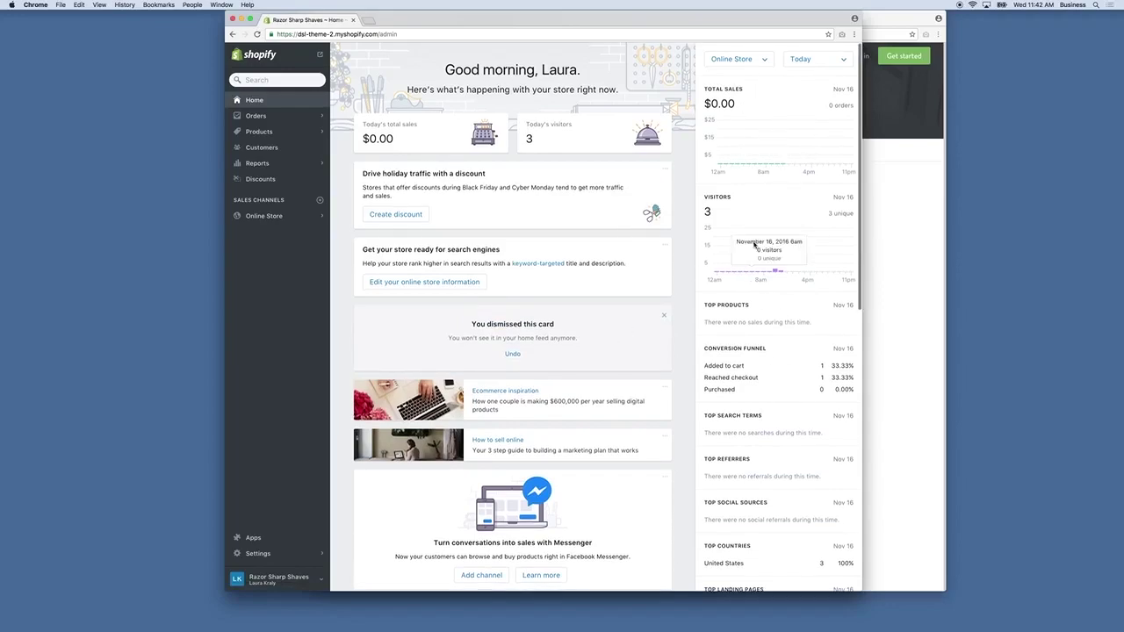
{"action": "left_click", "coordinate": [745, 59]}
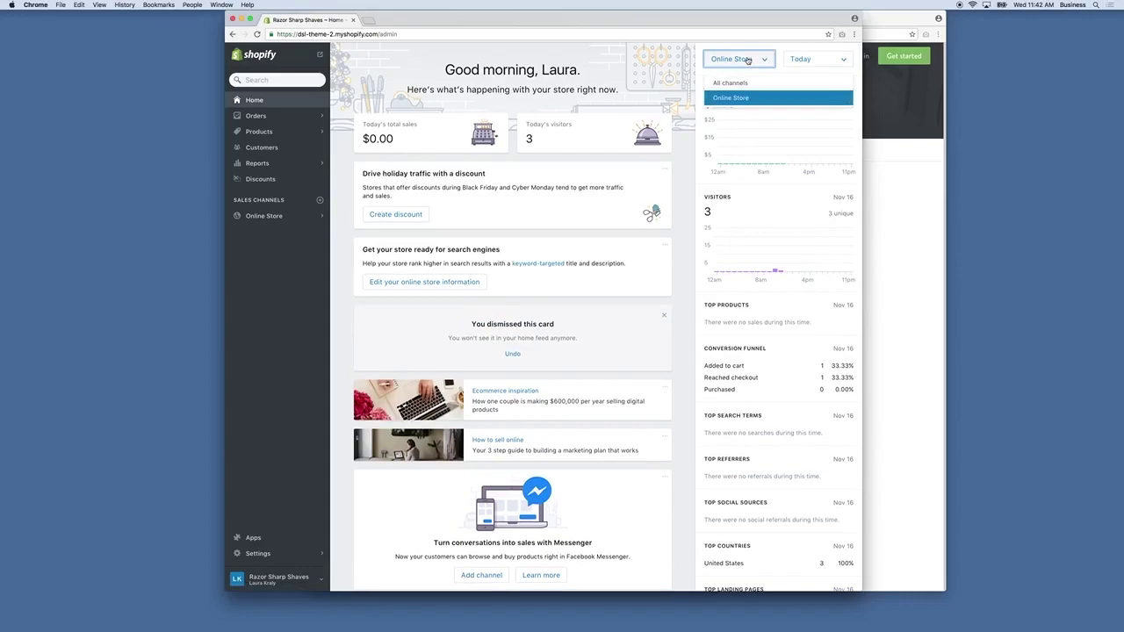
{"action": "left_click", "coordinate": [736, 83]}
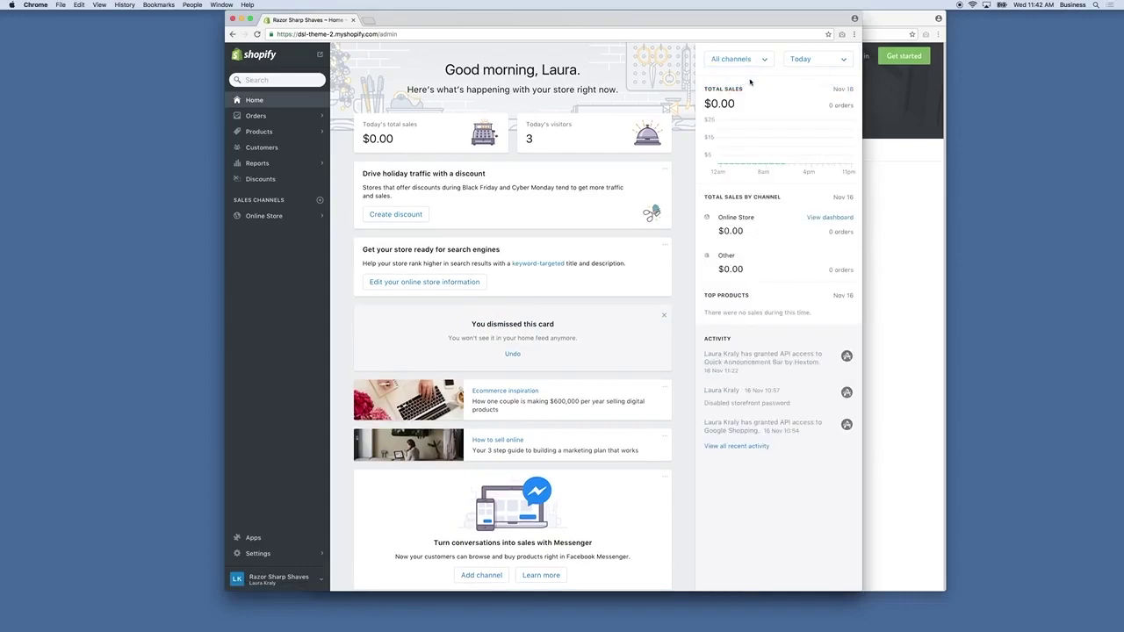
Set the analytics date range to Sep 1 – Jan 13.
{"action": "left_click", "coordinate": [812, 61]}
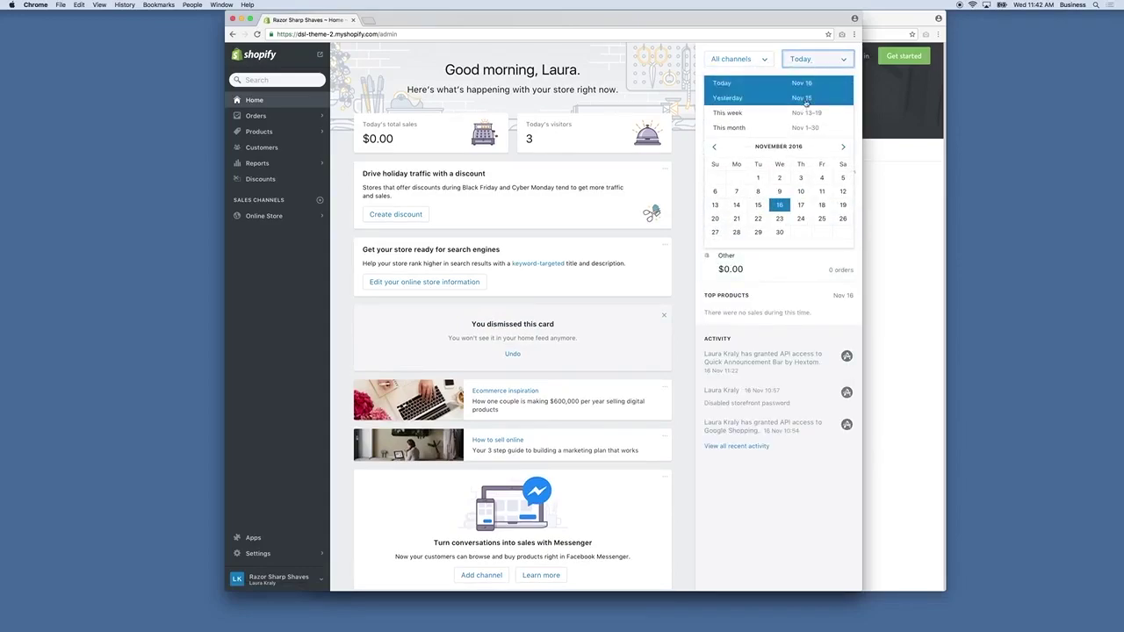
{"action": "left_click", "coordinate": [711, 147]}
{"action": "left_click", "coordinate": [712, 148]}
{"action": "left_click", "coordinate": [800, 178]}
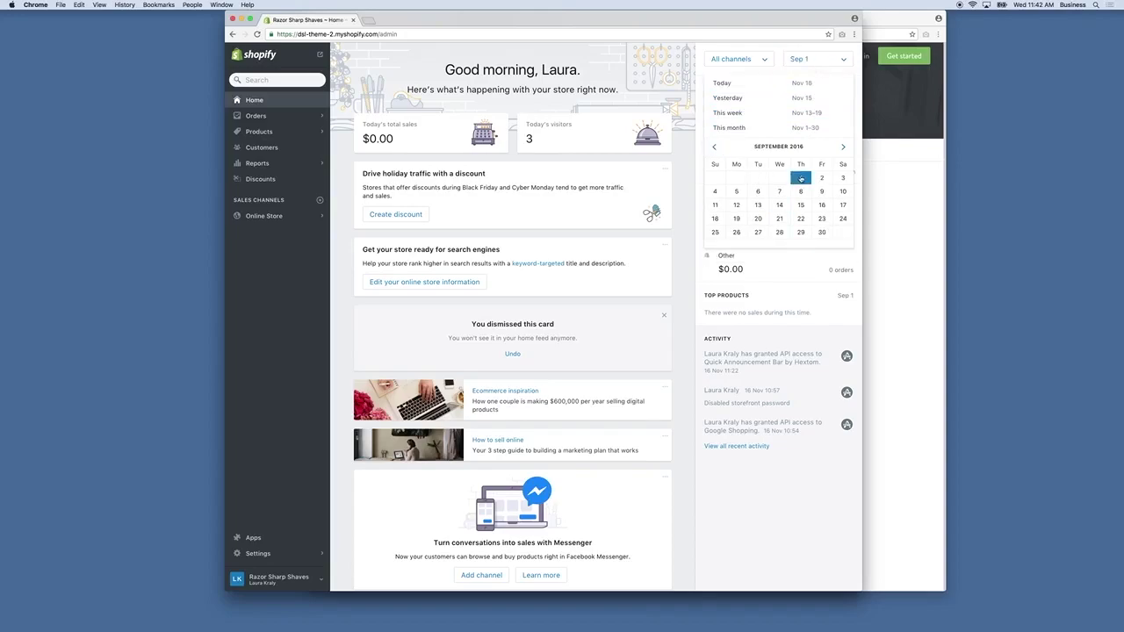
{"action": "left_click", "coordinate": [842, 147]}
{"action": "left_click", "coordinate": [842, 146]}
{"action": "left_click", "coordinate": [843, 146]}
{"action": "left_click", "coordinate": [843, 147]}
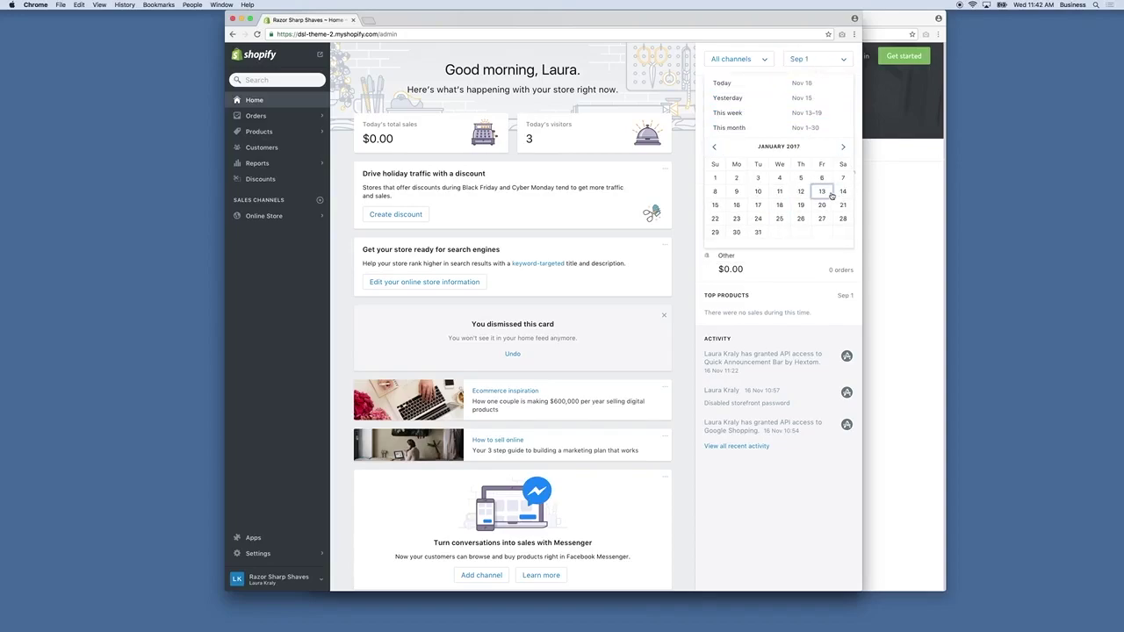
{"action": "left_click", "coordinate": [822, 191]}
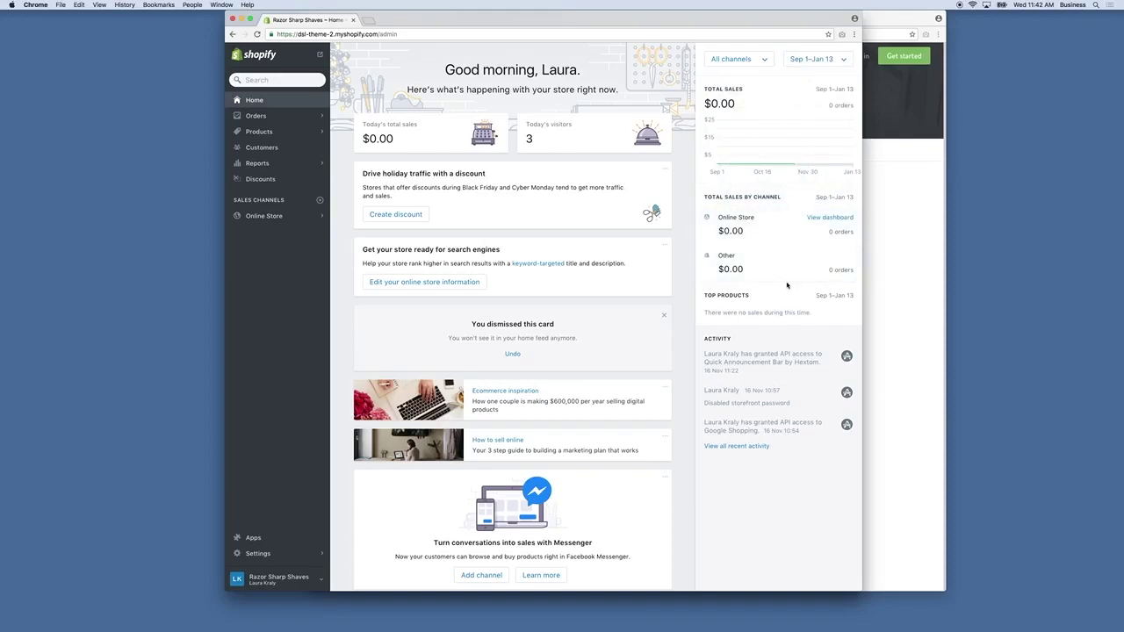
{"action": "scroll", "coordinate": [255, 117], "scroll_direction": "down", "scroll_amount": 1}
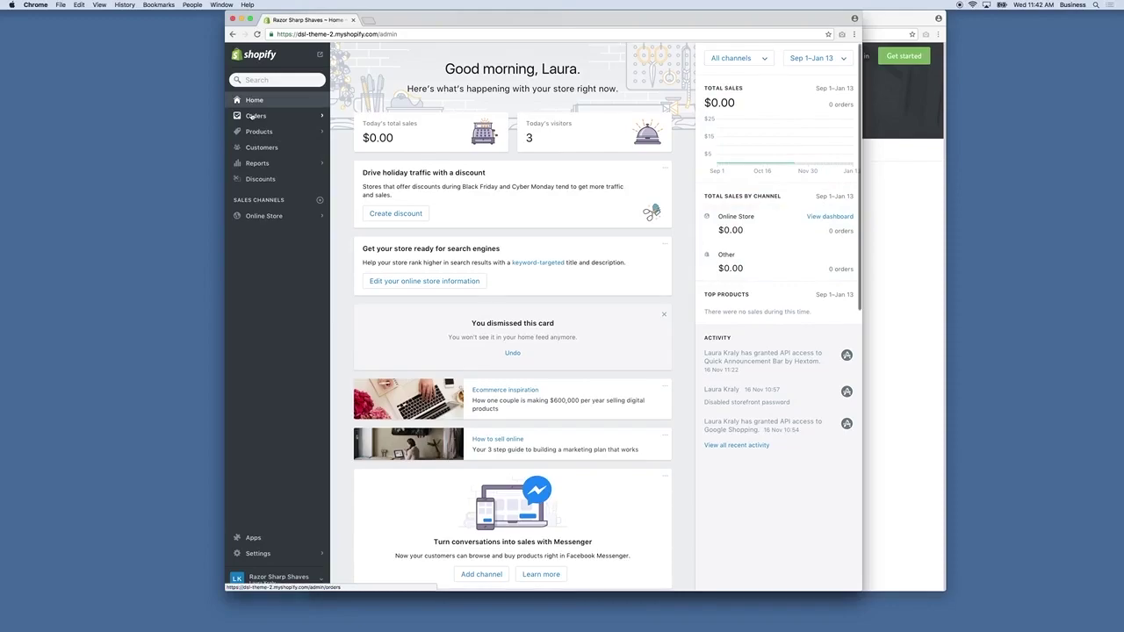
Go to the store's Orders page.
{"action": "left_click", "coordinate": [256, 116]}
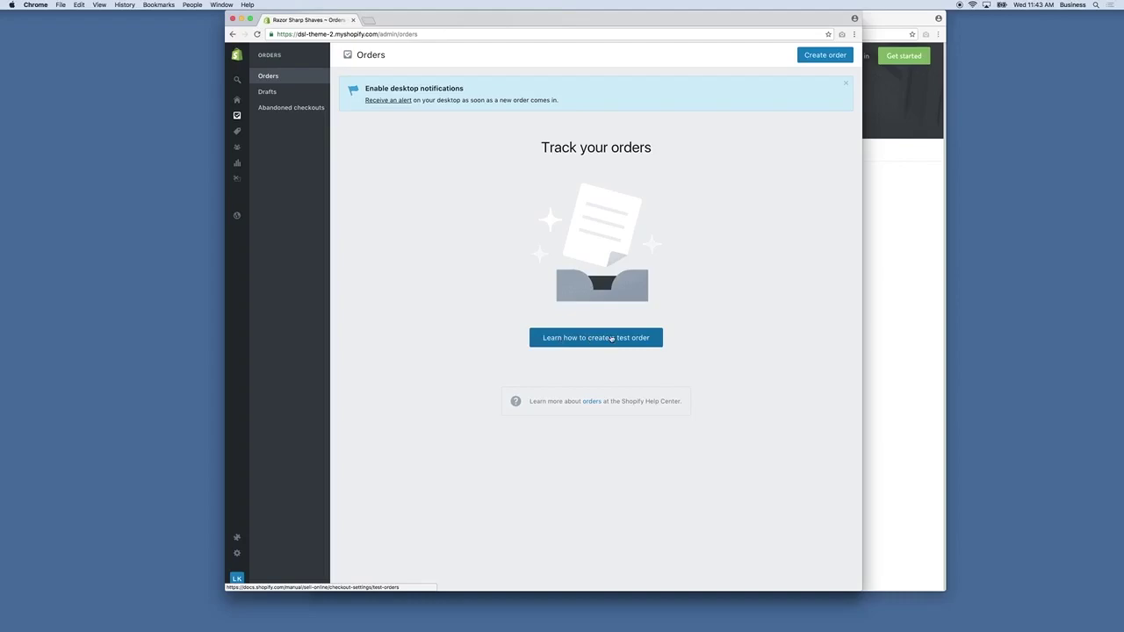
Read the Test orders help article in its own window, then return to the Orders admin page.
{"action": "left_click", "coordinate": [612, 338]}
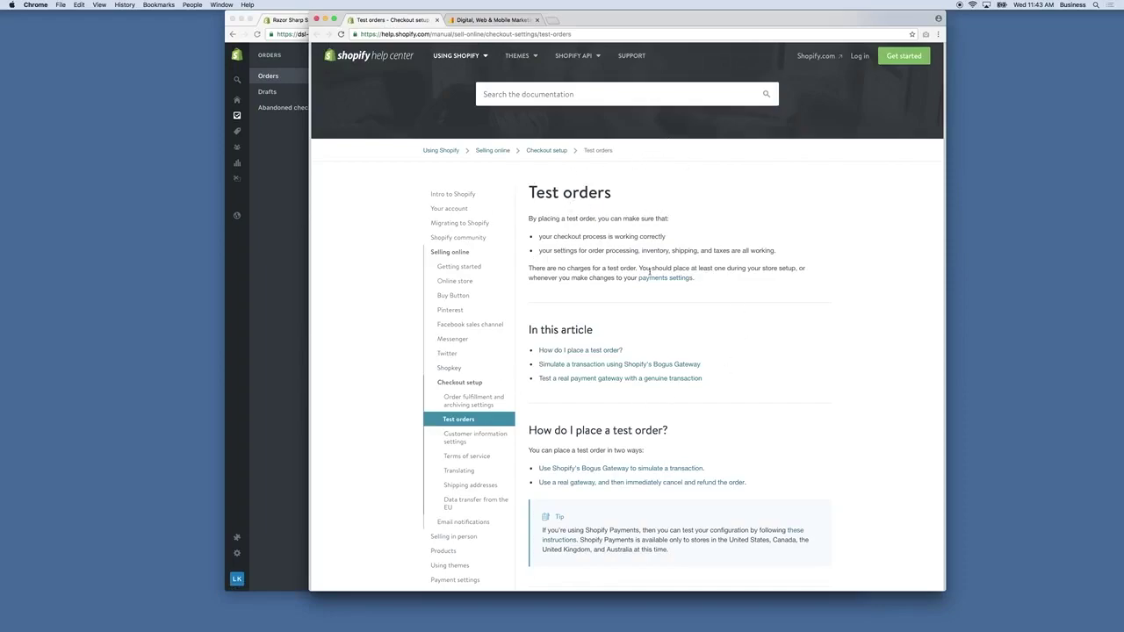
{"action": "scroll", "coordinate": [649, 272], "scroll_direction": "down", "scroll_amount": 5}
{"action": "scroll", "coordinate": [646, 275], "scroll_direction": "down", "scroll_amount": 20}
{"action": "scroll", "coordinate": [645, 277], "scroll_direction": "down", "scroll_amount": 5}
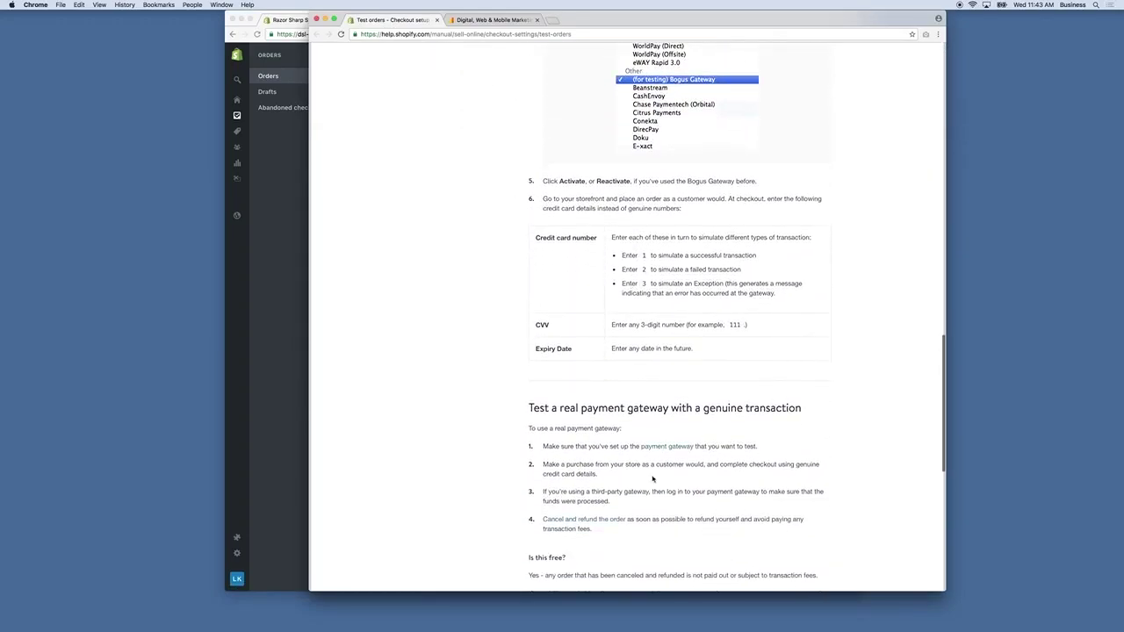
{"action": "scroll", "coordinate": [652, 478], "scroll_direction": "down", "scroll_amount": 1}
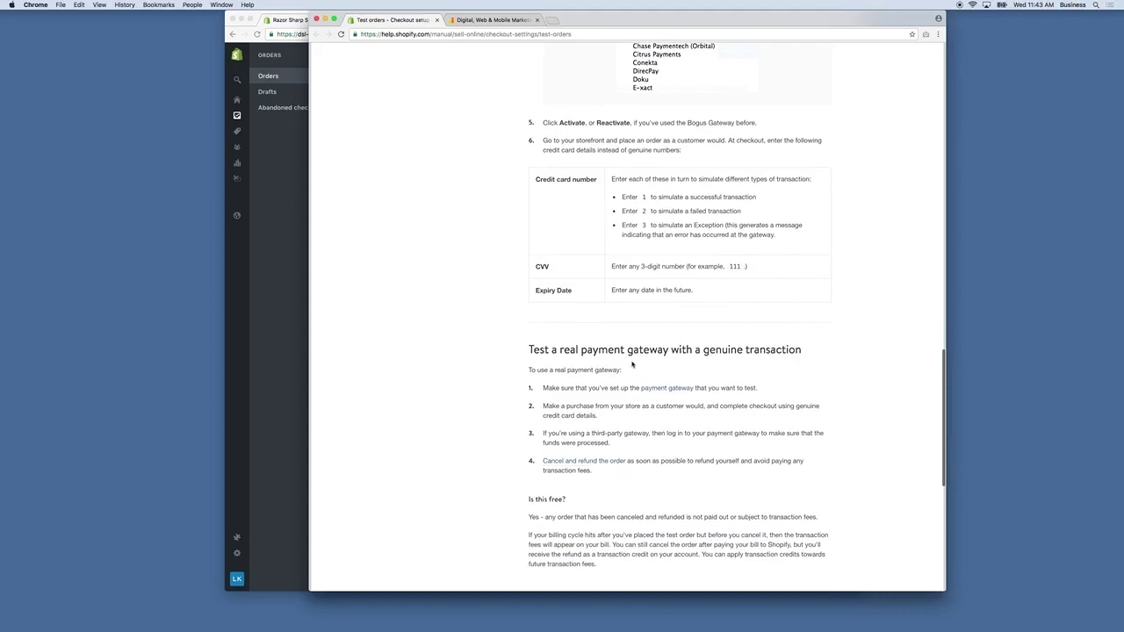
{"action": "scroll", "coordinate": [657, 480], "scroll_direction": "up", "scroll_amount": 15}
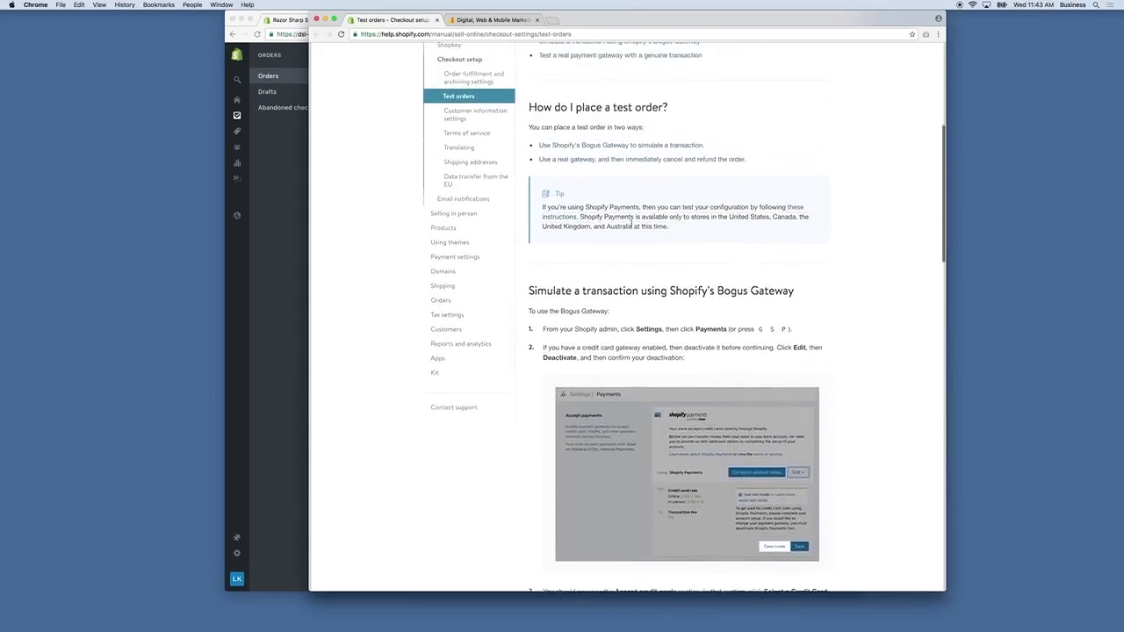
{"action": "left_click", "coordinate": [260, 212]}
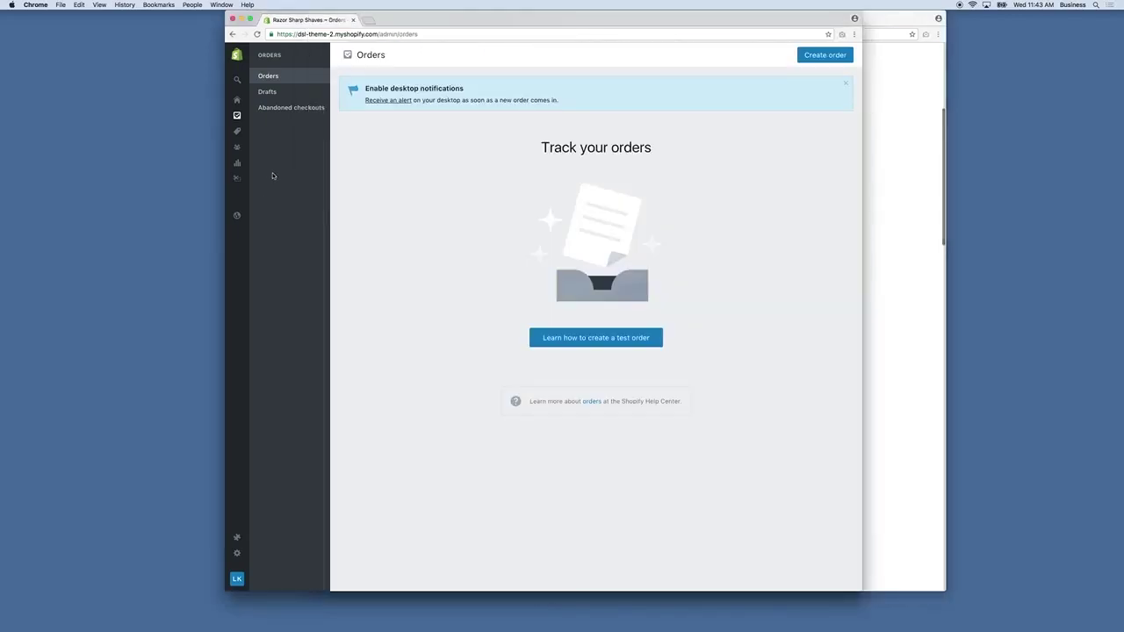
Create a new draft order with the PRACTICE STRAIGHT RAZOR at $24.99, then start a custom item.
{"action": "left_click", "coordinate": [268, 93]}
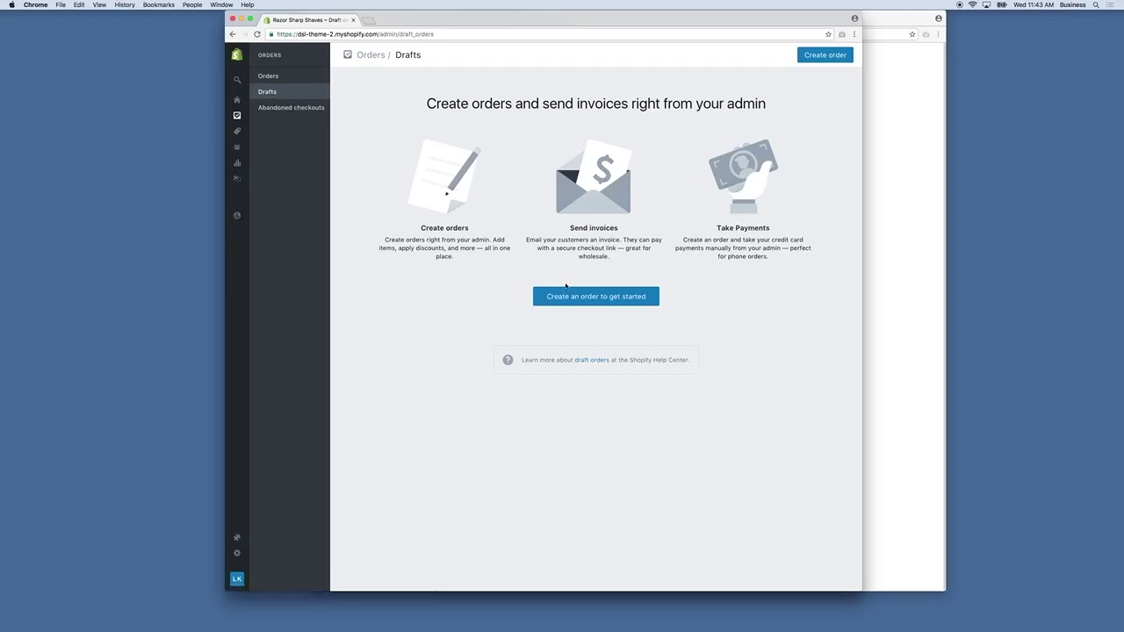
{"action": "left_click", "coordinate": [596, 297]}
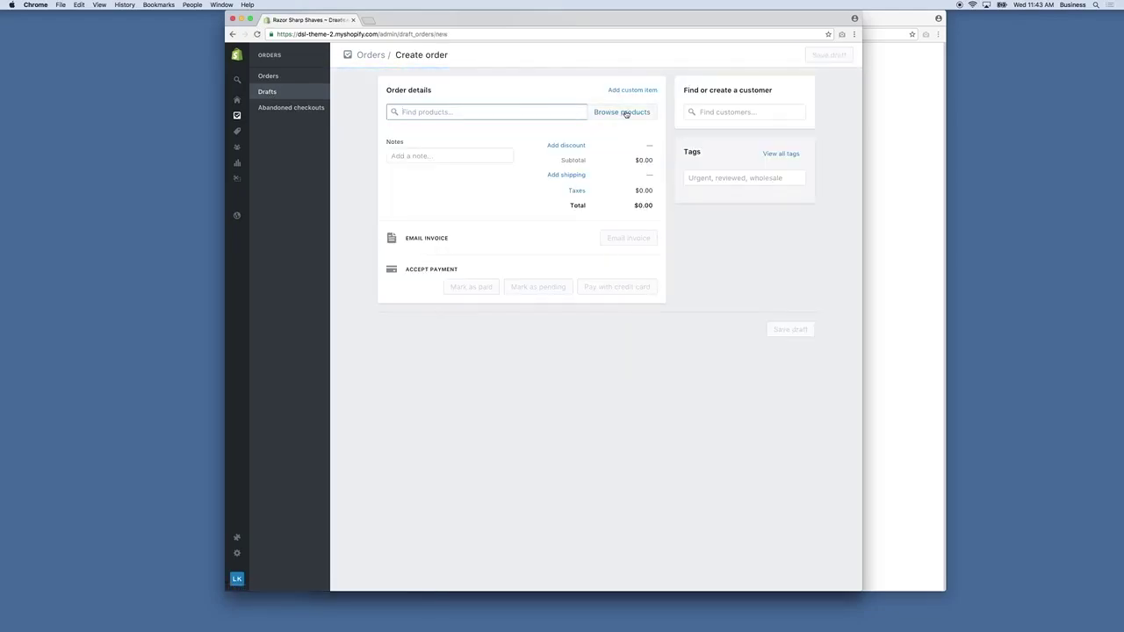
{"action": "left_click", "coordinate": [625, 113]}
{"action": "left_click", "coordinate": [446, 308]}
{"action": "left_click", "coordinate": [477, 320]}
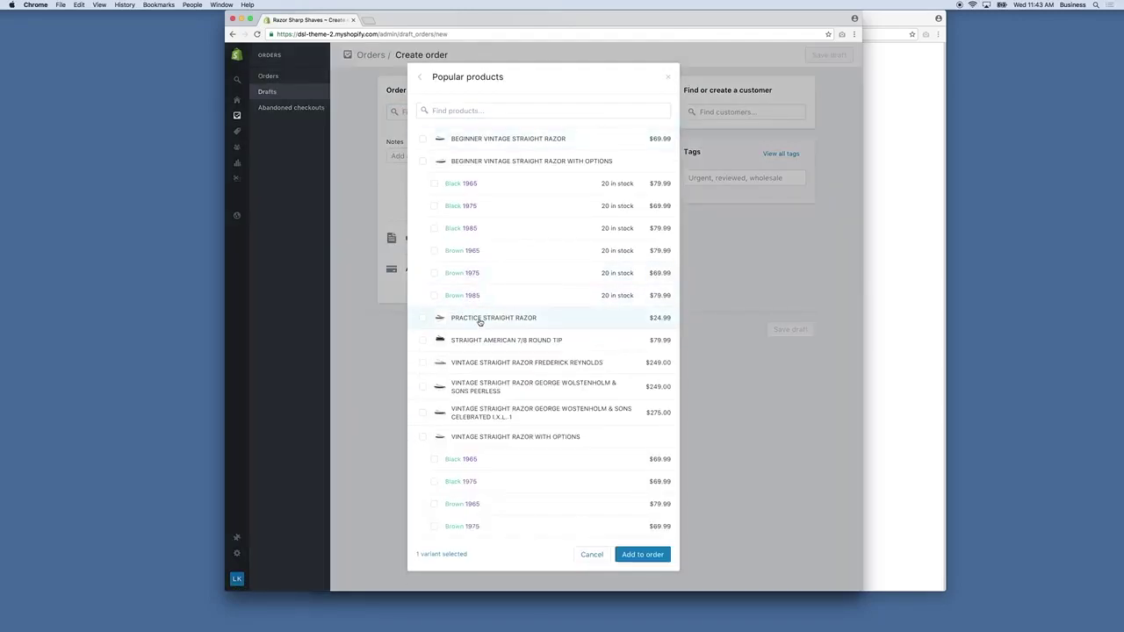
{"action": "left_click", "coordinate": [642, 554]}
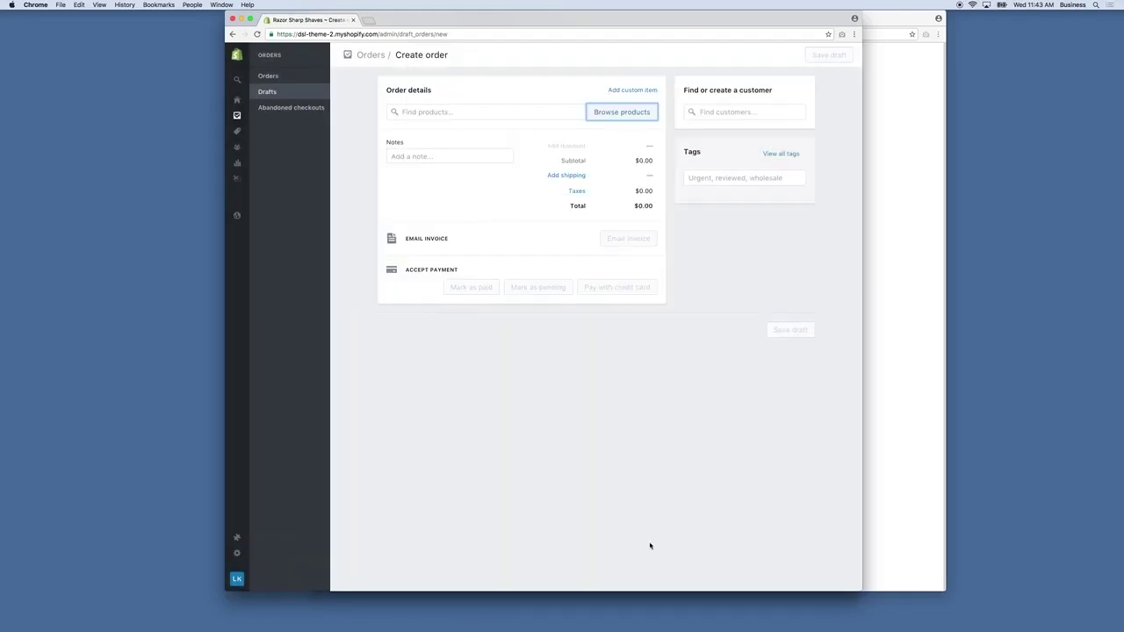
{"action": "left_click", "coordinate": [644, 91]}
{"action": "left_click", "coordinate": [486, 141]}
Add custom item 'Razor 2', requiring shipping, at $12.00 × 2 to the draft order.
{"action": "left_click", "coordinate": [446, 180]}
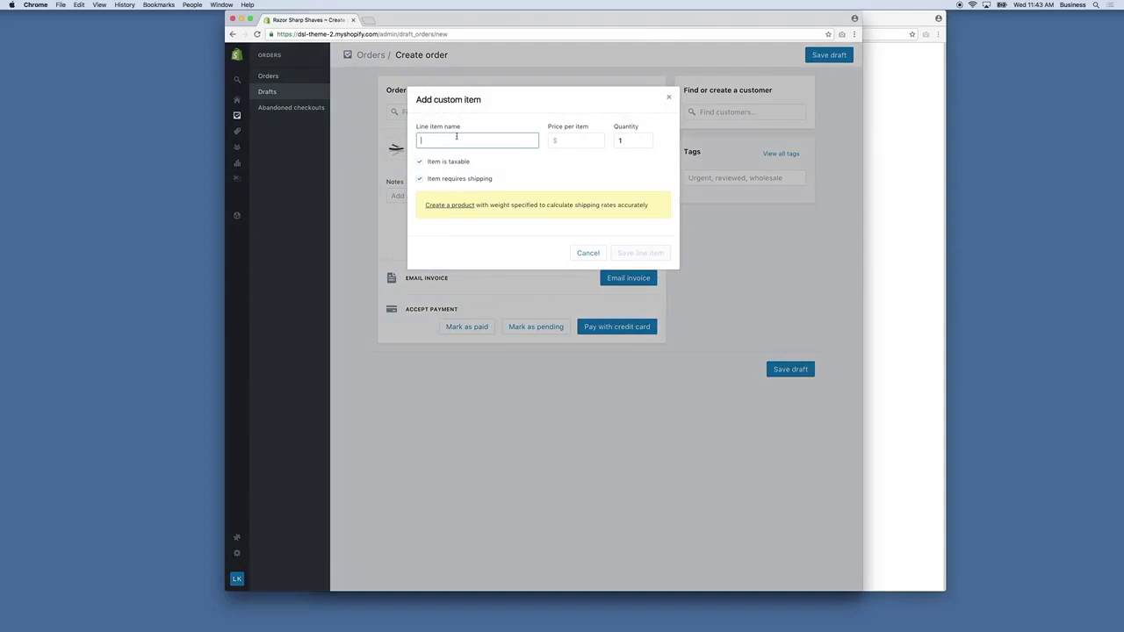
{"action": "type", "text": "Razor 2"}
{"action": "key", "text": "Tab"}
{"action": "type", "text": "12"}
{"action": "double_click", "coordinate": [620, 141]}
{"action": "type", "text": "2"}
{"action": "left_click", "coordinate": [653, 254]}
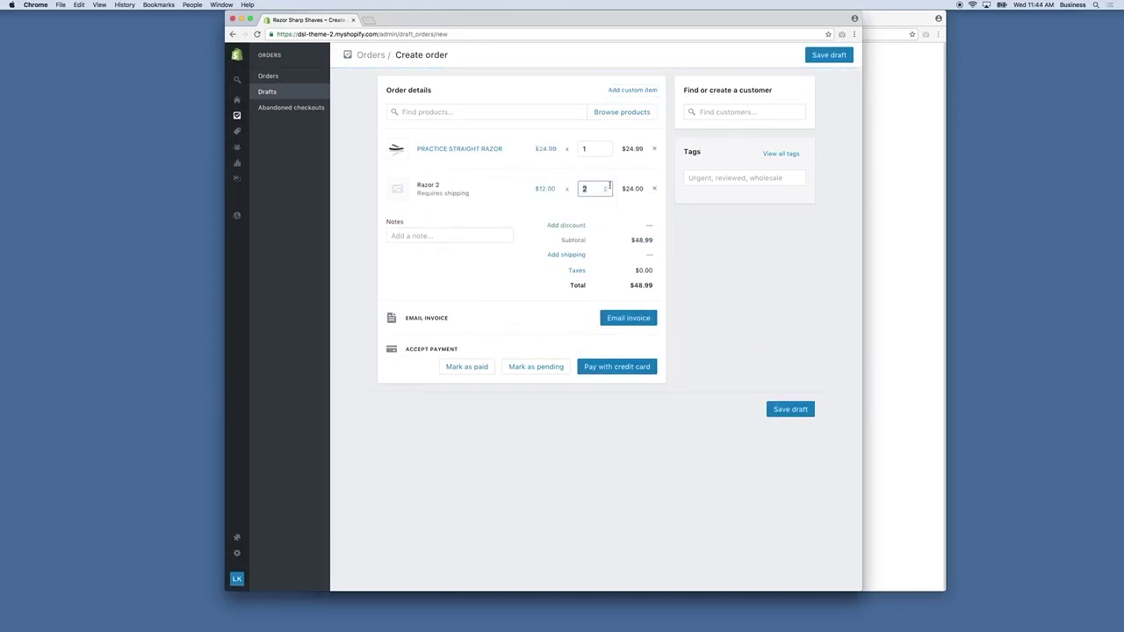
{"action": "left_click", "coordinate": [644, 227]}
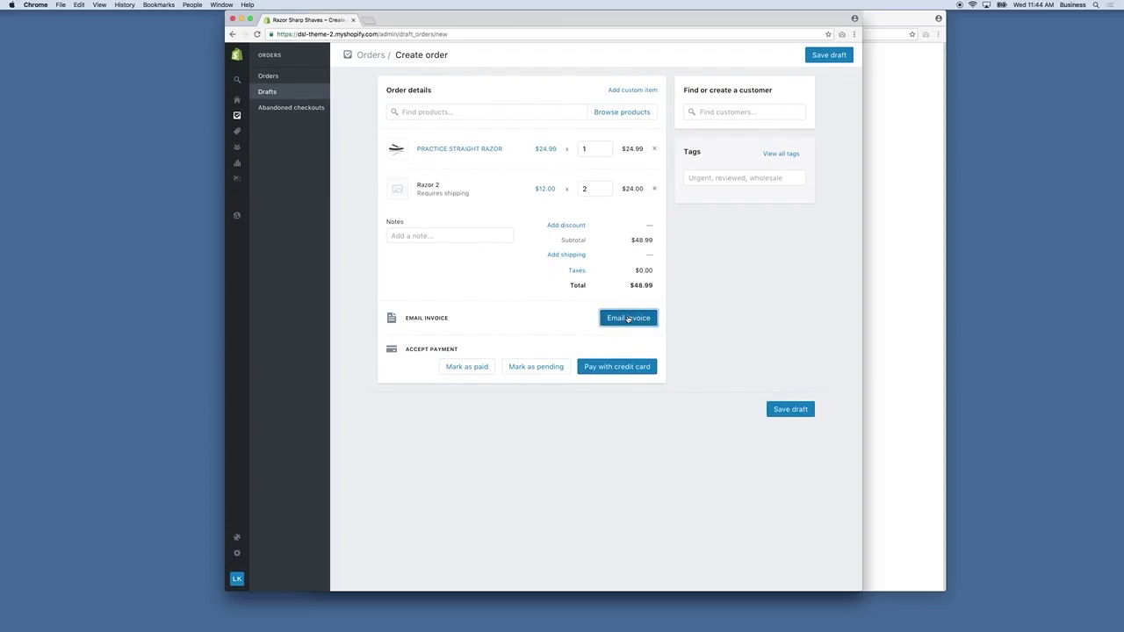
Start an invoice email for the draft order, addressed to the recipient's e-mail address.
{"action": "left_click", "coordinate": [628, 319]}
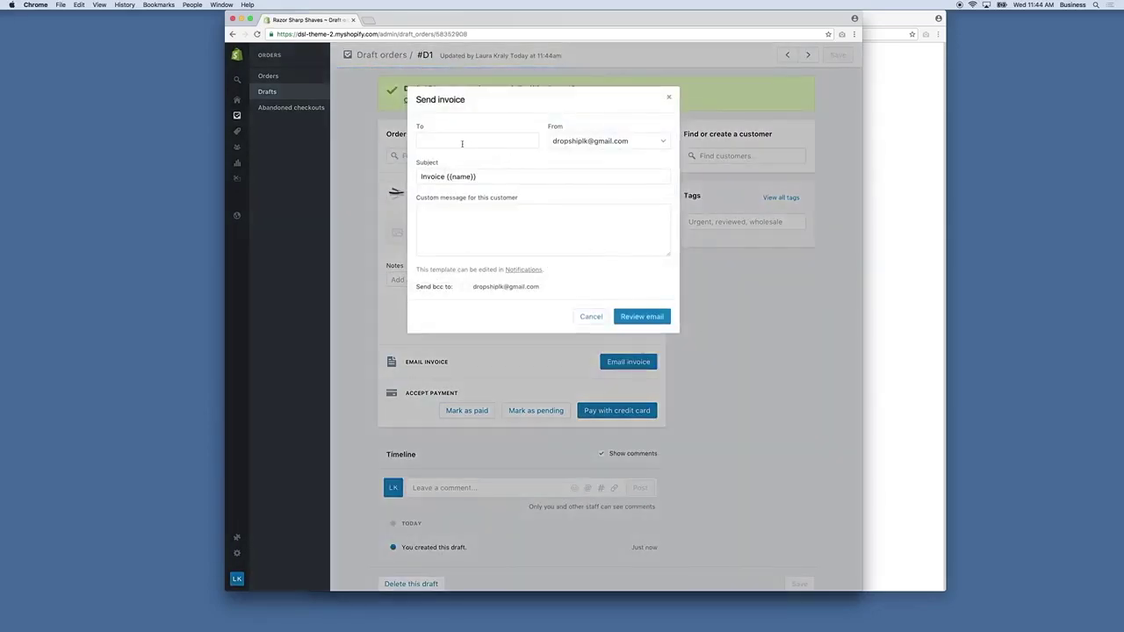
{"action": "left_click", "coordinate": [462, 143]}
{"action": "left_click", "coordinate": [636, 140]}
{"action": "left_click", "coordinate": [515, 138]}
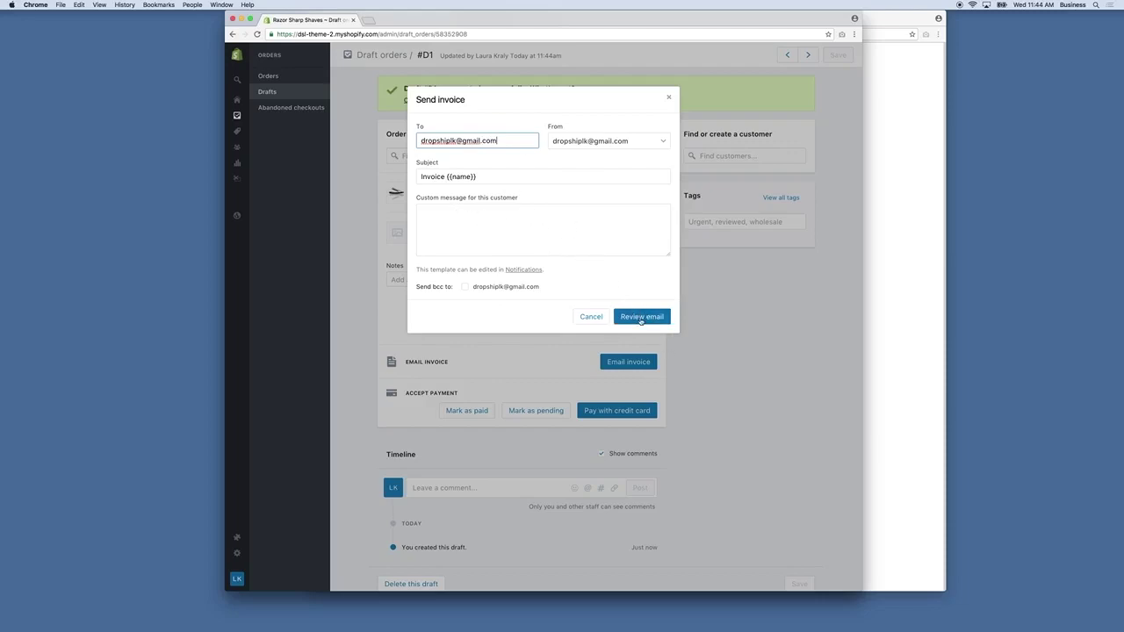
Preview the Invoice #D1 email and open its Complete your purchase link in a new tab.
{"action": "left_click", "coordinate": [635, 317]}
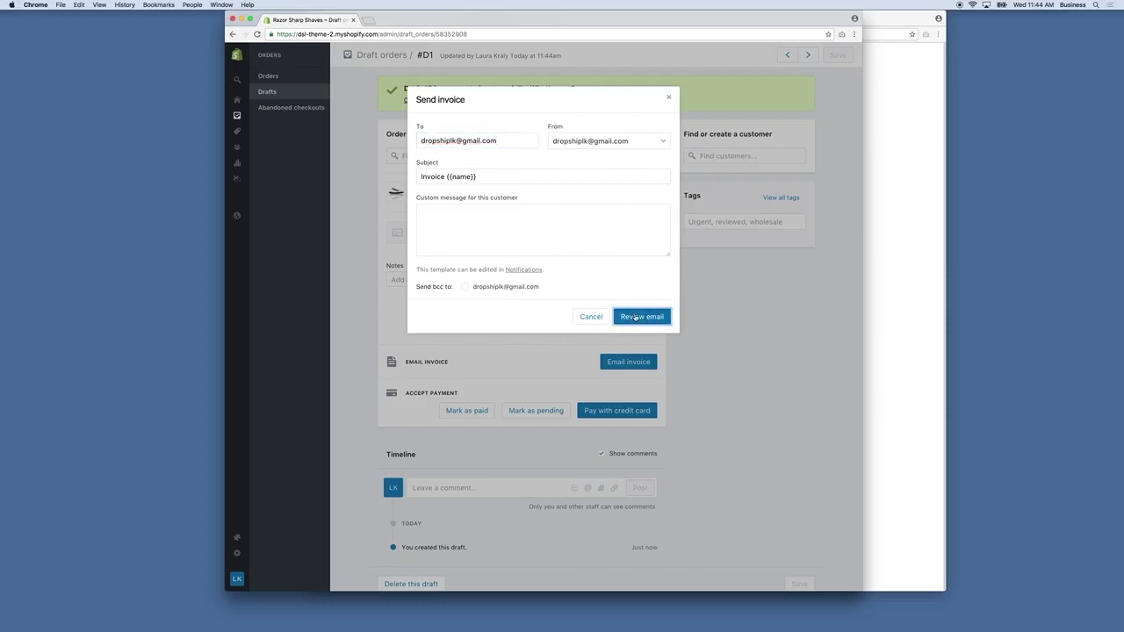
{"action": "scroll", "coordinate": [552, 207], "scroll_direction": "down", "scroll_amount": 5}
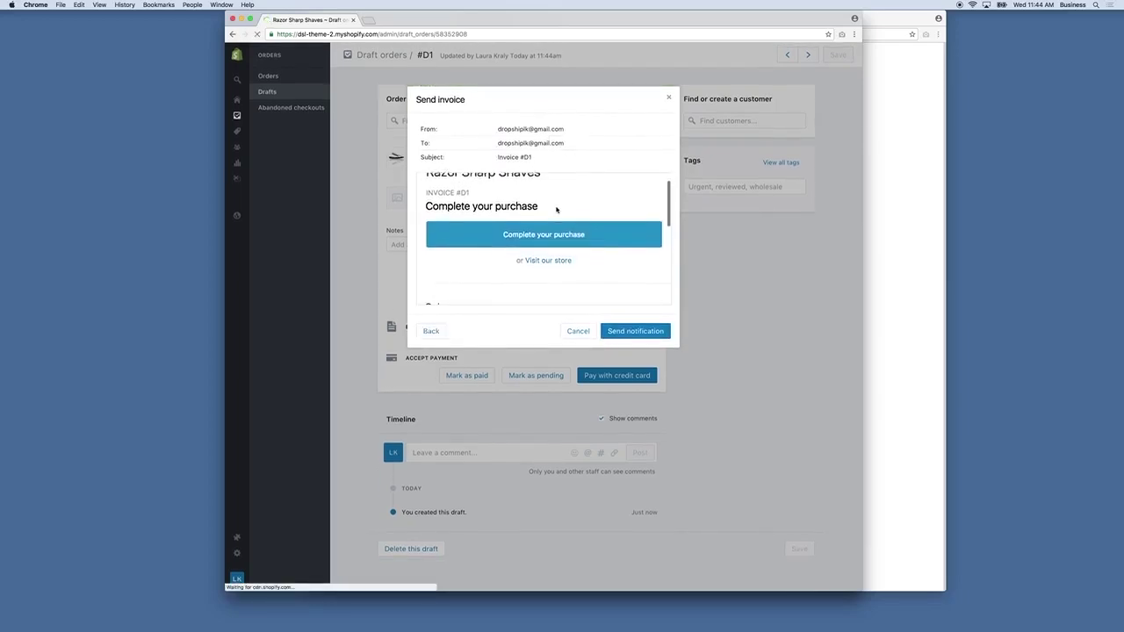
{"action": "scroll", "coordinate": [556, 210], "scroll_direction": "down", "scroll_amount": 4}
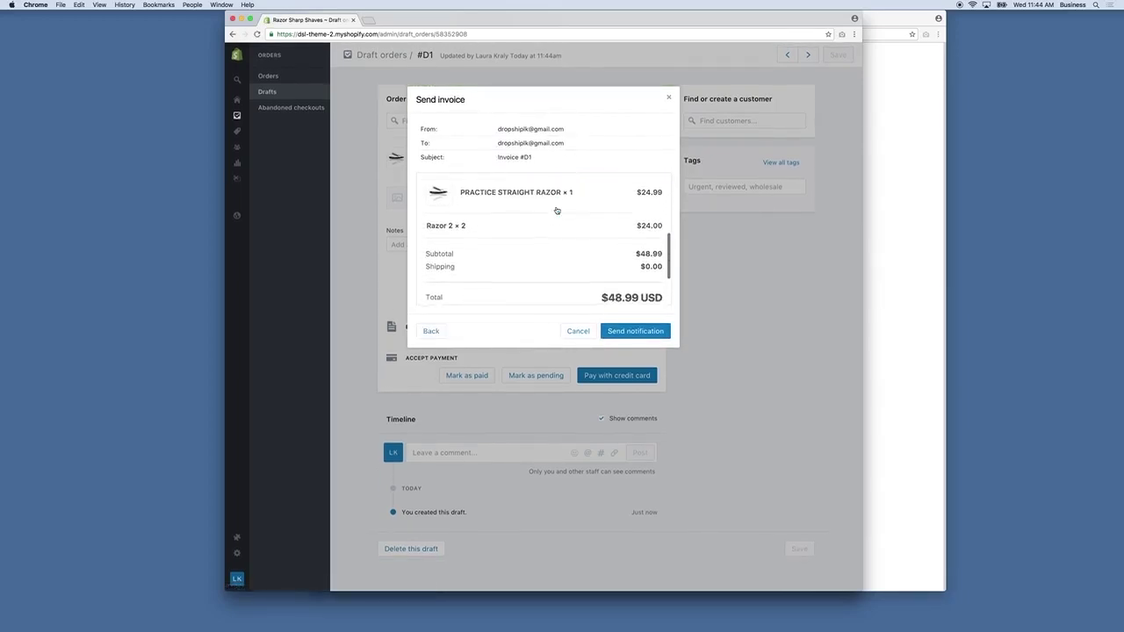
{"action": "scroll", "coordinate": [564, 237], "scroll_direction": "up", "scroll_amount": 10}
{"action": "triple_click", "coordinate": [567, 254]}
{"action": "right_click", "coordinate": [566, 255]}
{"action": "key", "text": "Escape"}
{"action": "left_click", "coordinate": [568, 255], "text": "super"}
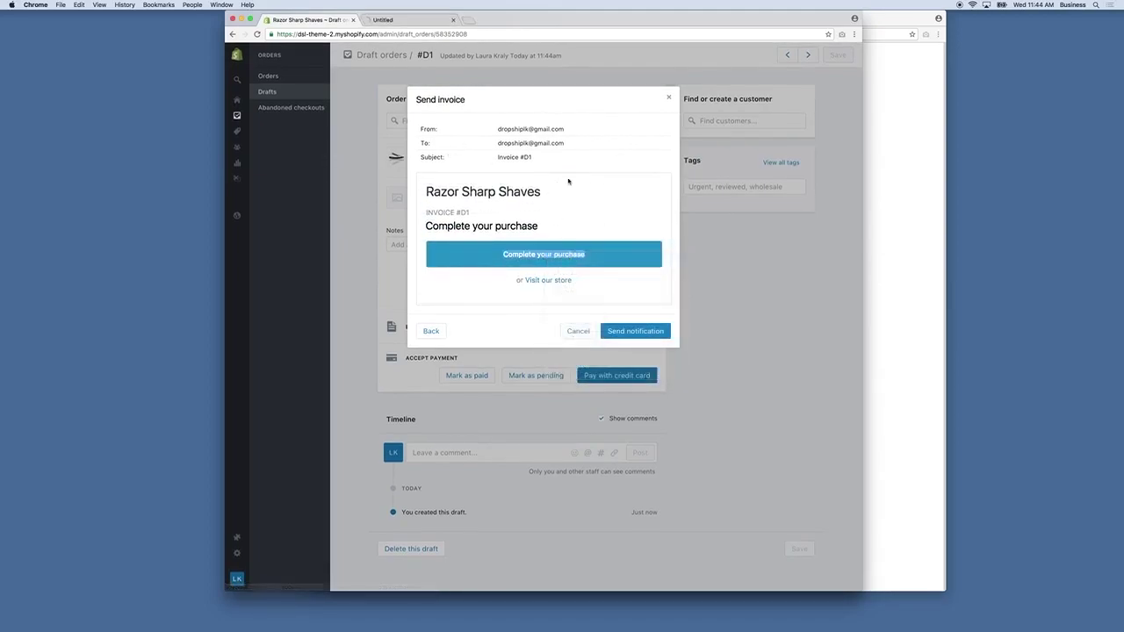
View and close the checkout page and invoice preview, then delete draft order #D1.
{"action": "left_click", "coordinate": [400, 20]}
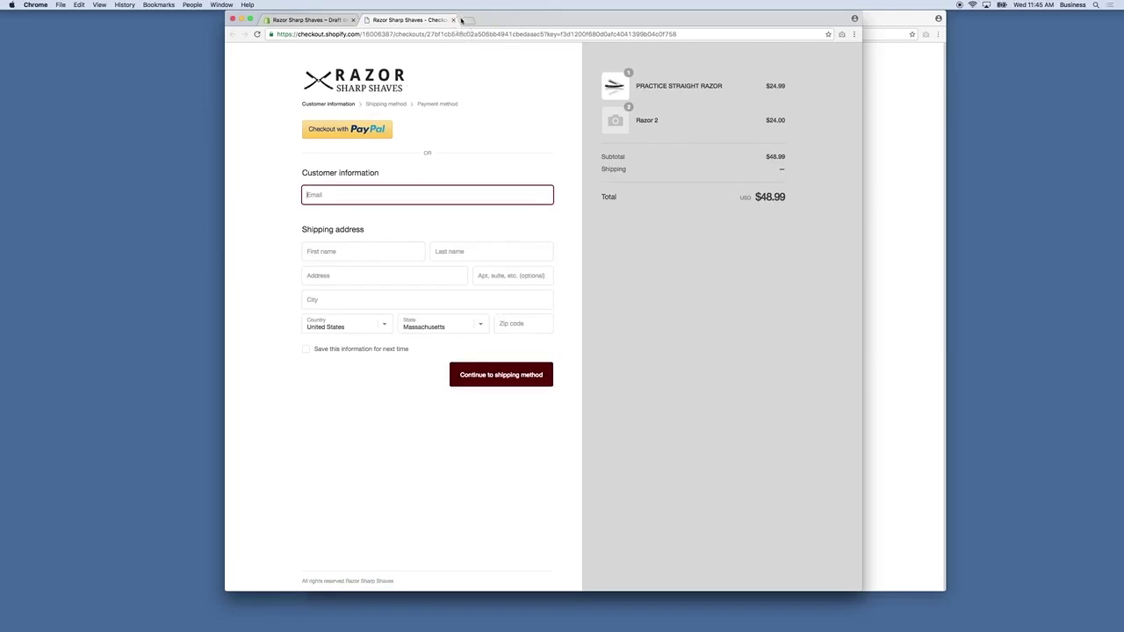
{"action": "left_click", "coordinate": [454, 20]}
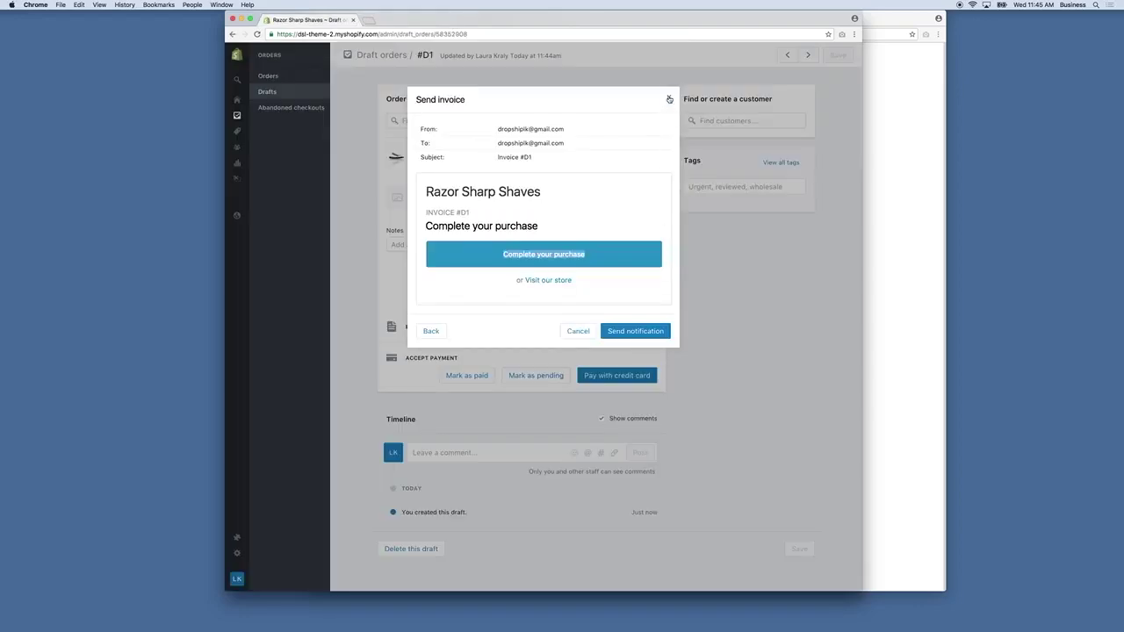
{"action": "left_click", "coordinate": [754, 287]}
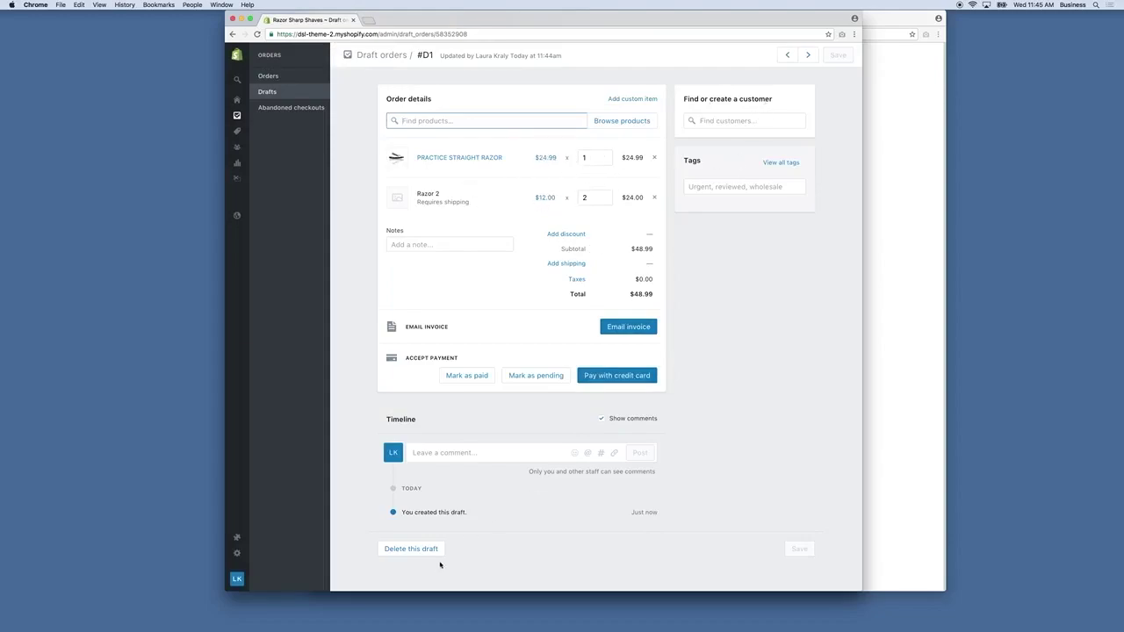
{"action": "left_click", "coordinate": [411, 549]}
{"action": "left_click", "coordinate": [648, 163]}
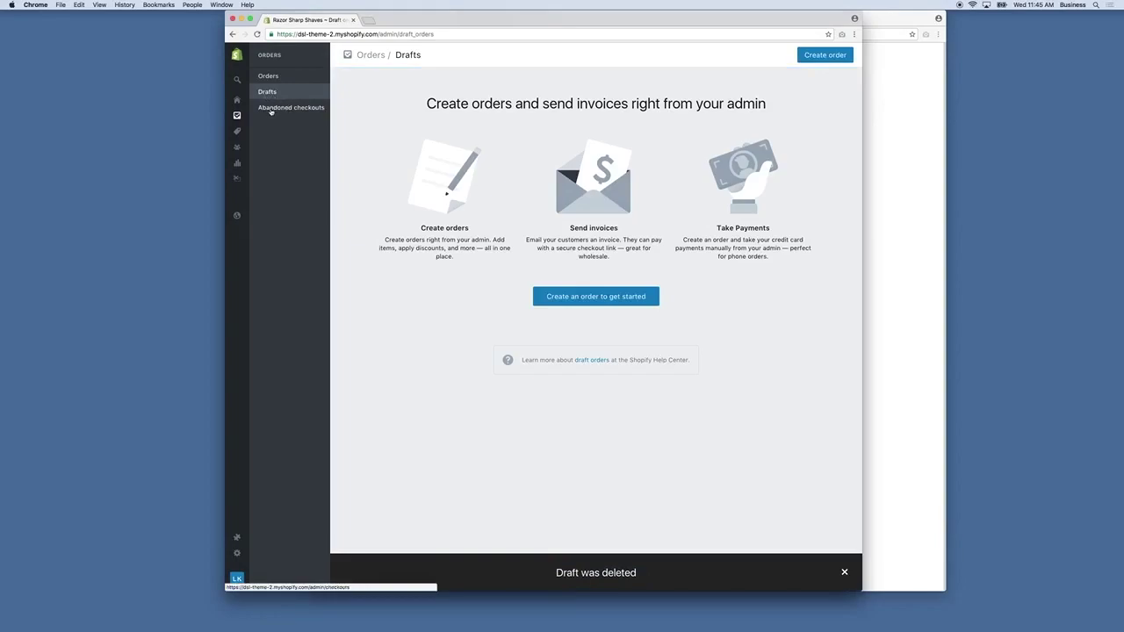
Open the Abandoned checkouts list under Orders.
{"action": "left_click", "coordinate": [273, 109]}
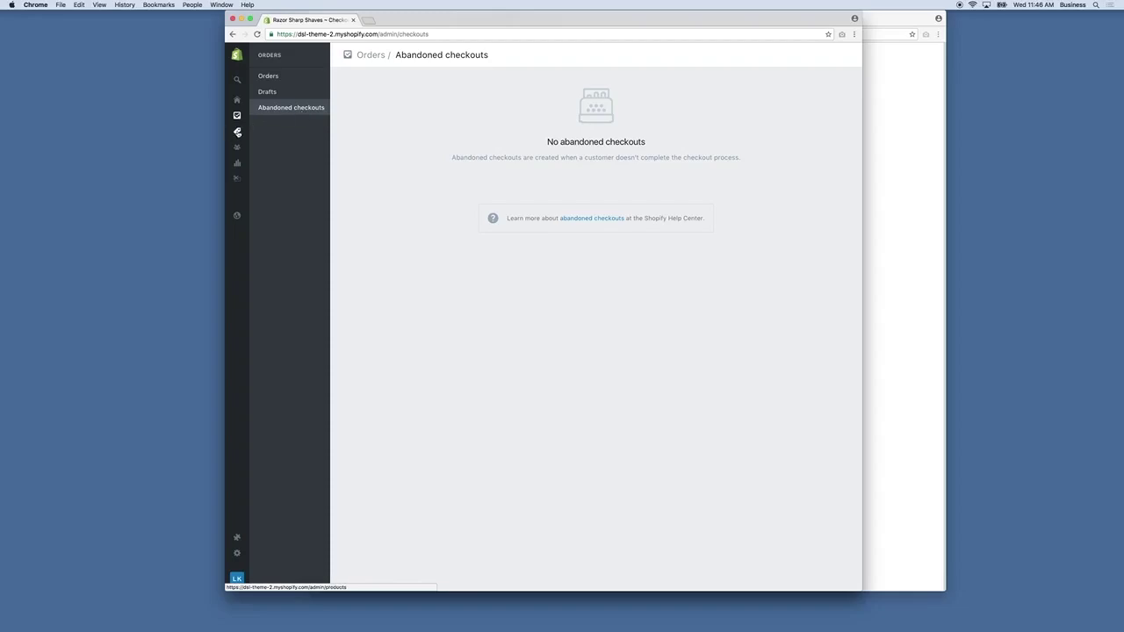
{"action": "mouse_move", "coordinate": [237, 132]}
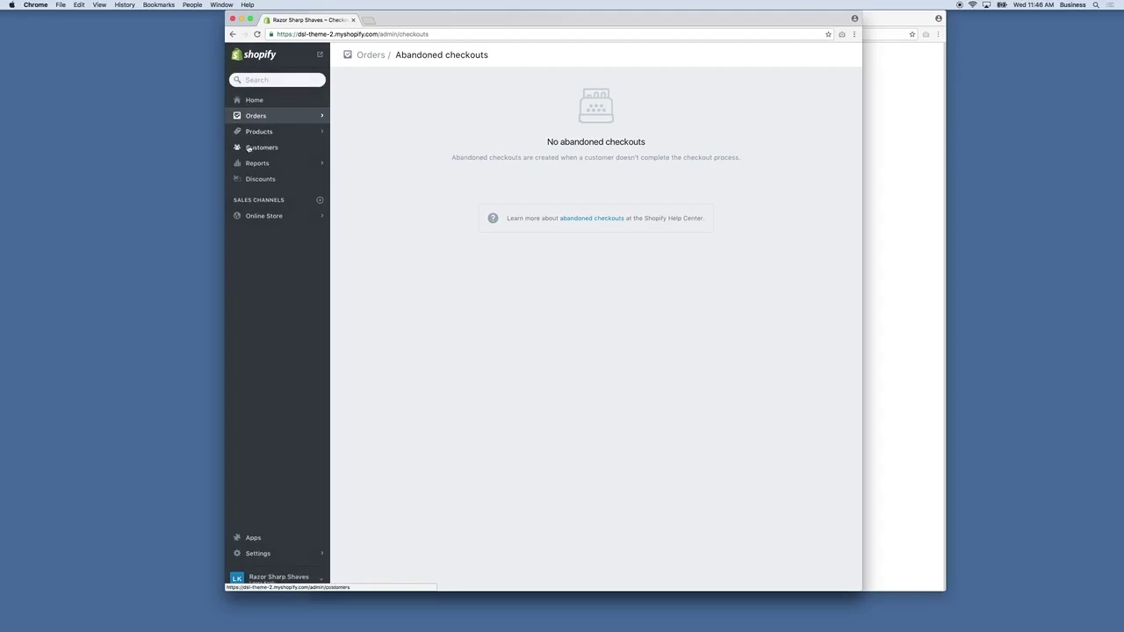
Open the Customers list and view the store's only customer's details.
{"action": "left_click", "coordinate": [259, 147]}
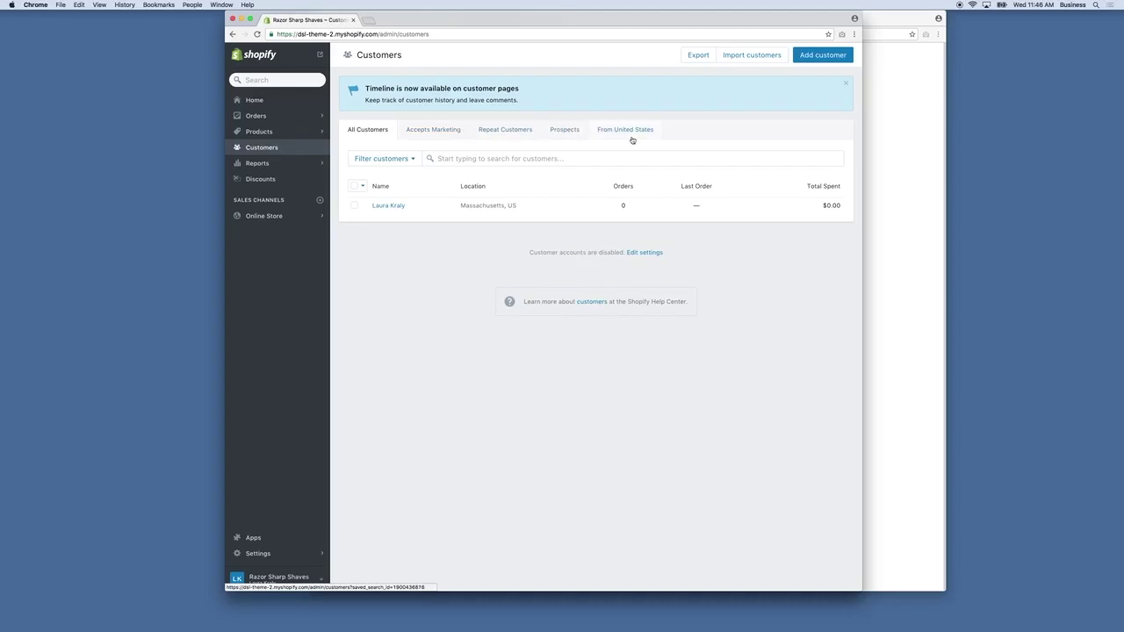
{"action": "left_click", "coordinate": [397, 211]}
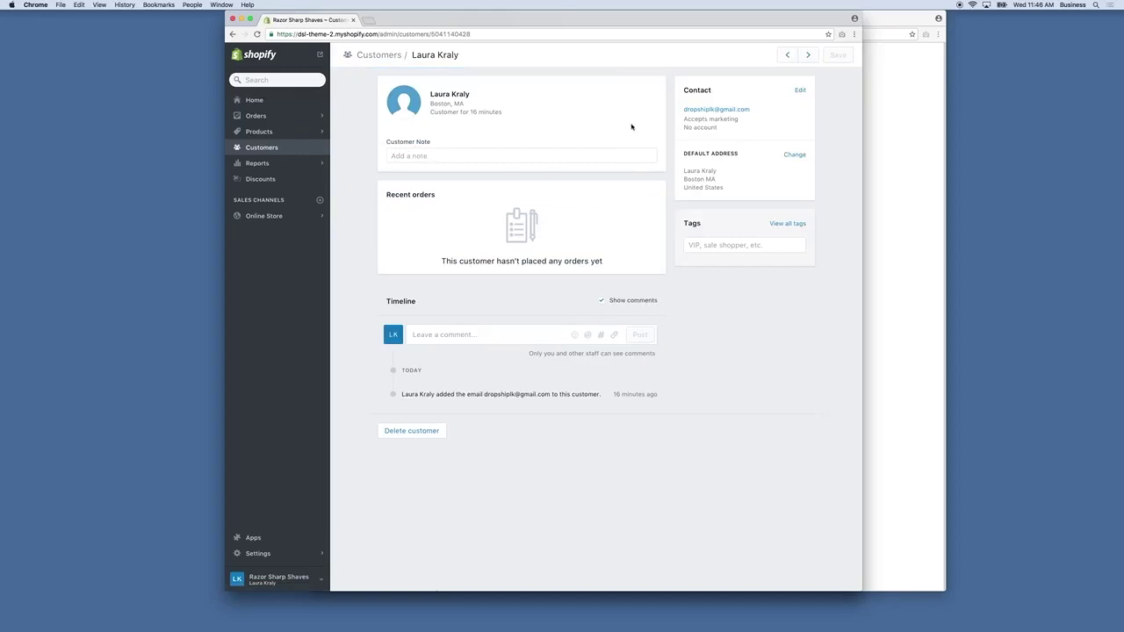
View the Online Store Dashboard under Reports: 4 total and 3 unique visitors in 7 days.
{"action": "left_click", "coordinate": [267, 168]}
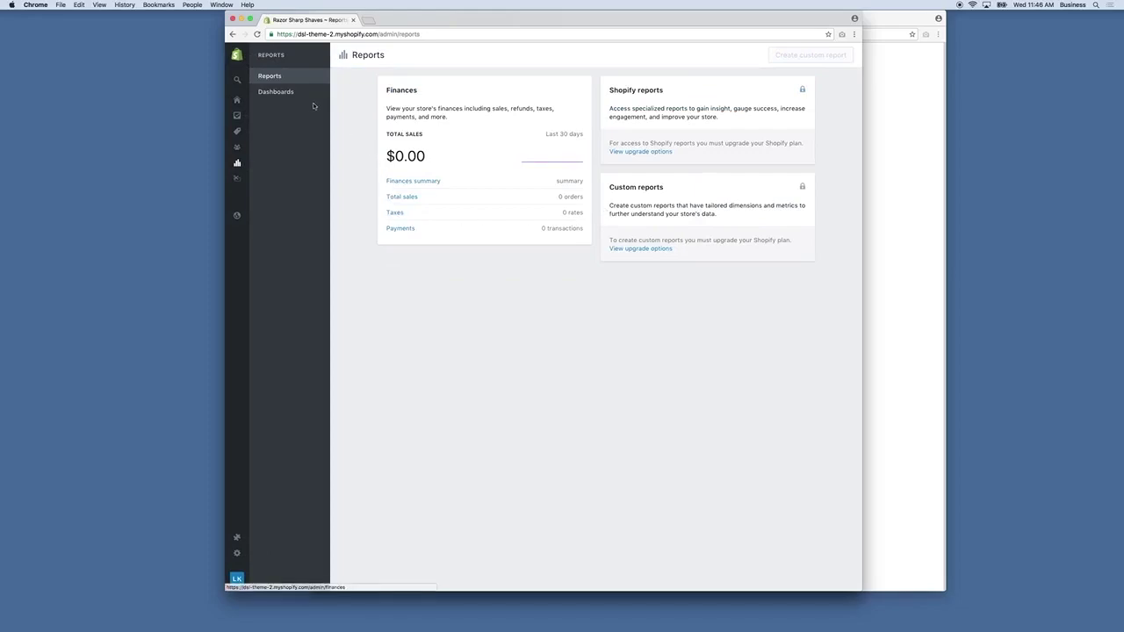
{"action": "left_click", "coordinate": [277, 92]}
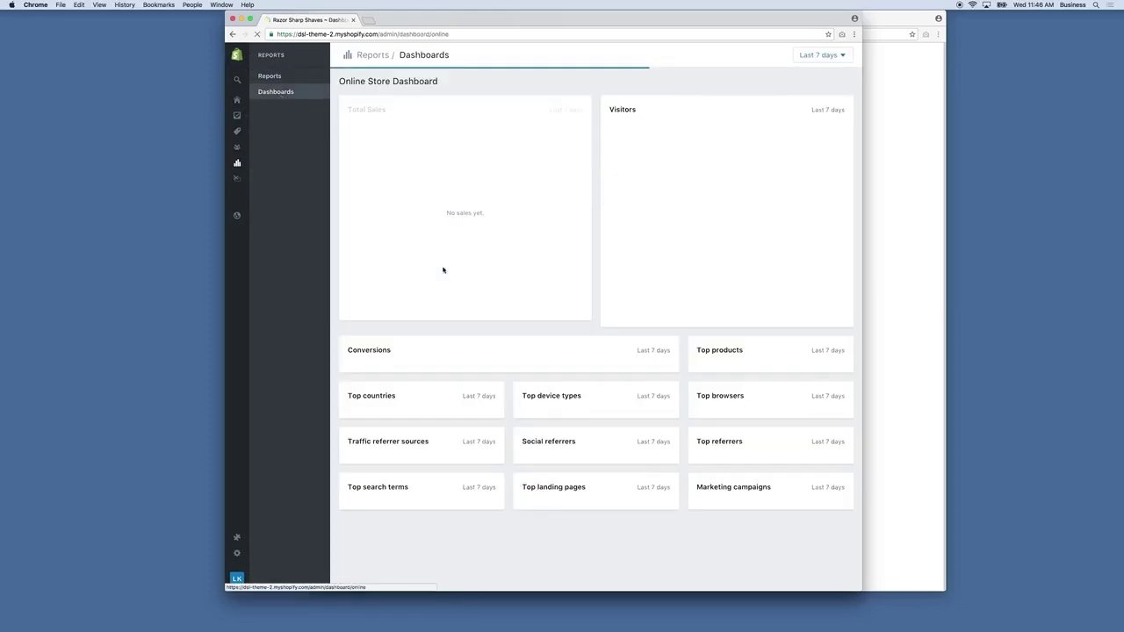
{"action": "scroll", "coordinate": [715, 305], "scroll_direction": "down", "scroll_amount": 1}
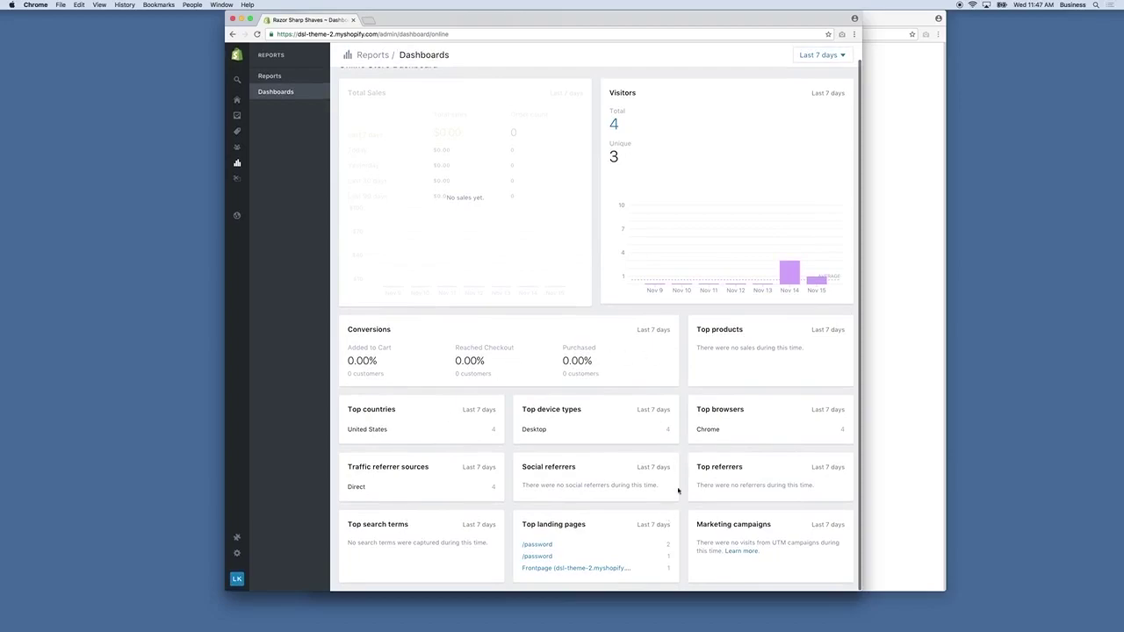
{"action": "scroll", "coordinate": [559, 320], "scroll_direction": "up", "scroll_amount": 1}
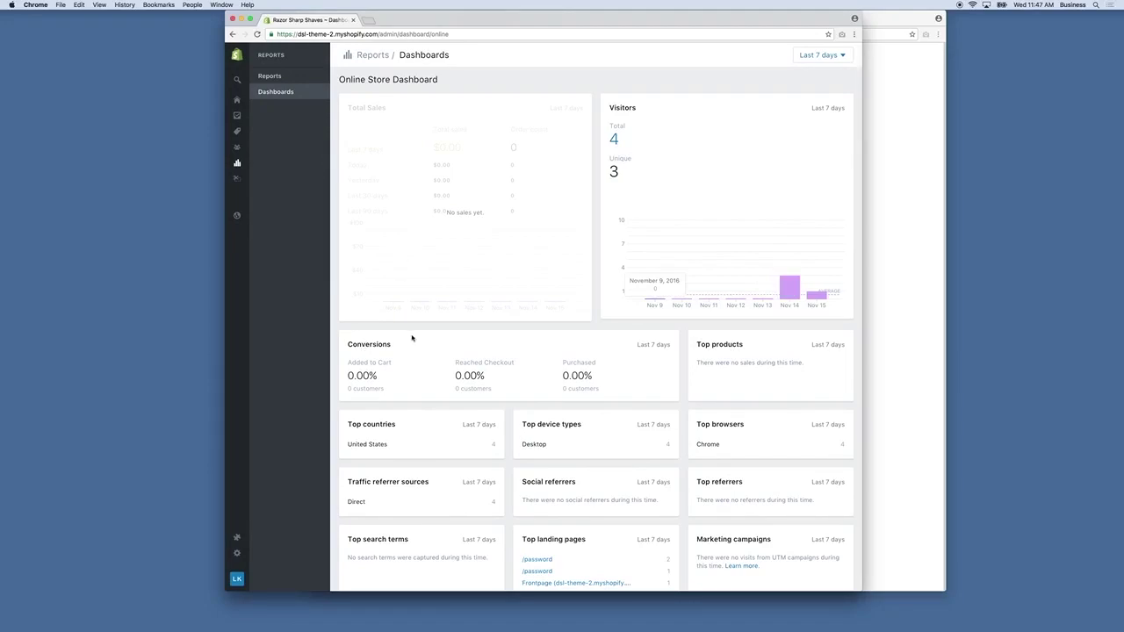
Open Online Store Preferences with its empty Google Analytics field, then bring the Test orders help forward.
{"action": "left_click", "coordinate": [237, 216]}
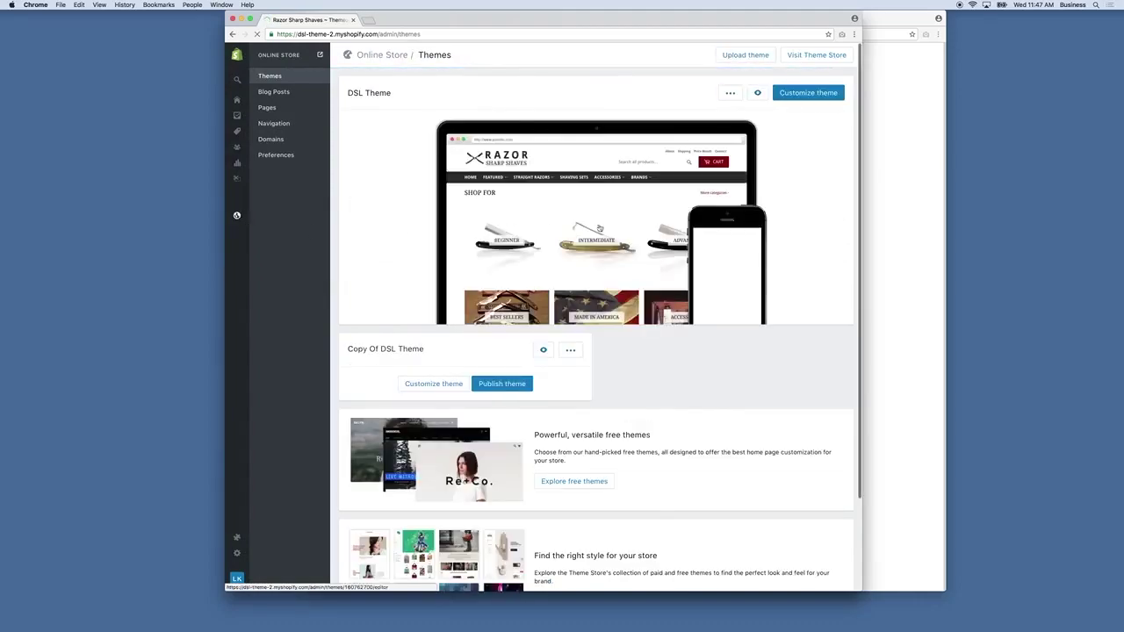
{"action": "left_click", "coordinate": [277, 155]}
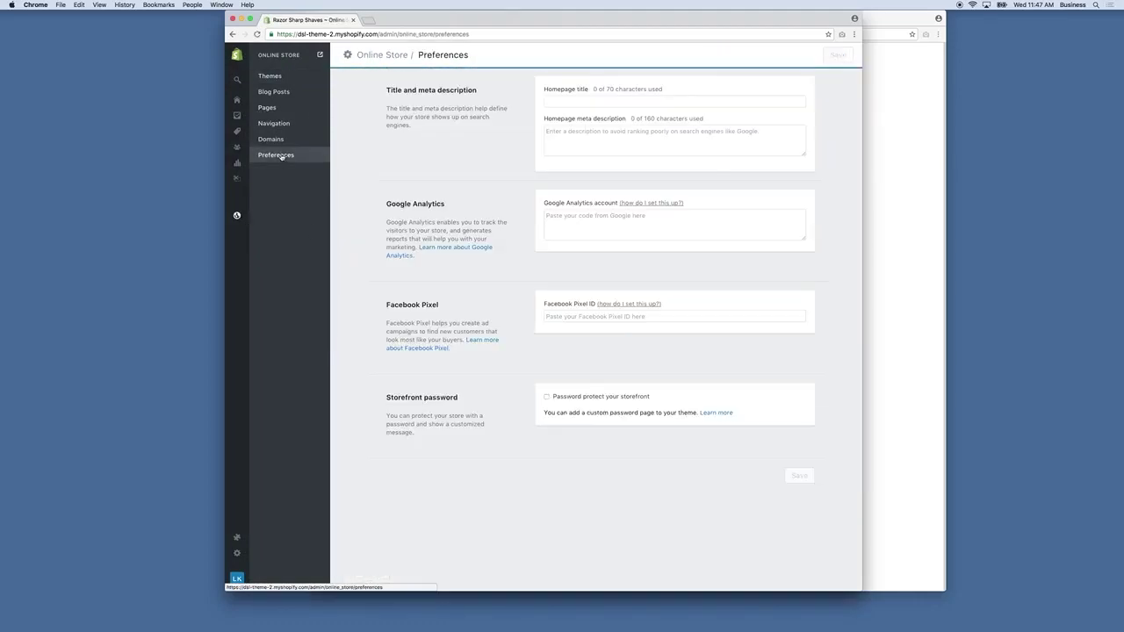
{"action": "left_click", "coordinate": [235, 218]}
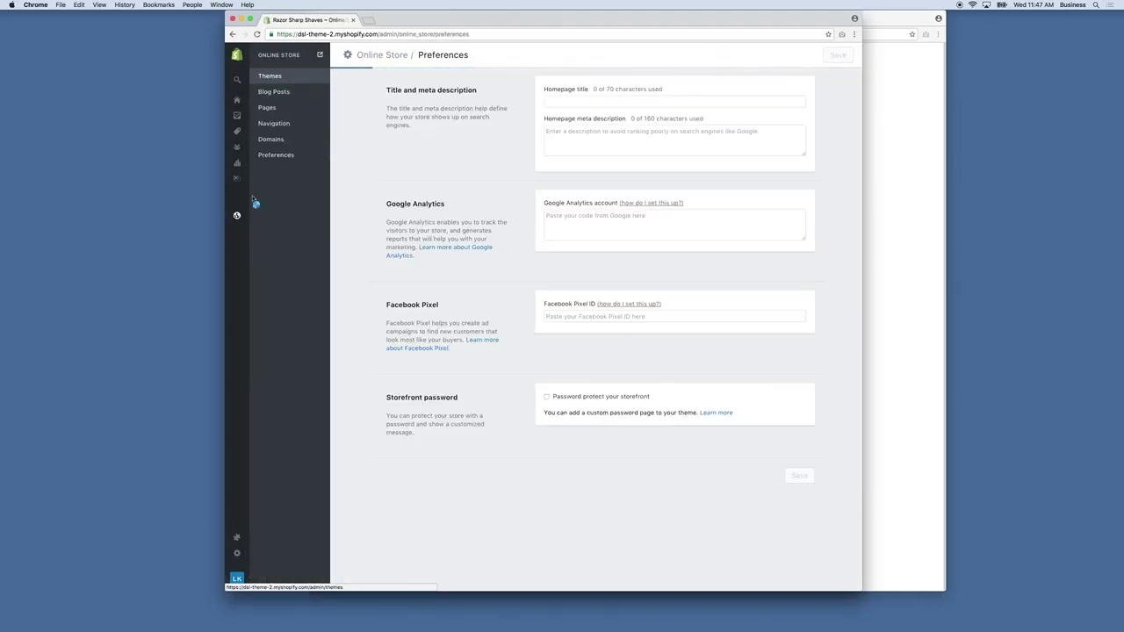
{"action": "left_click", "coordinate": [276, 156]}
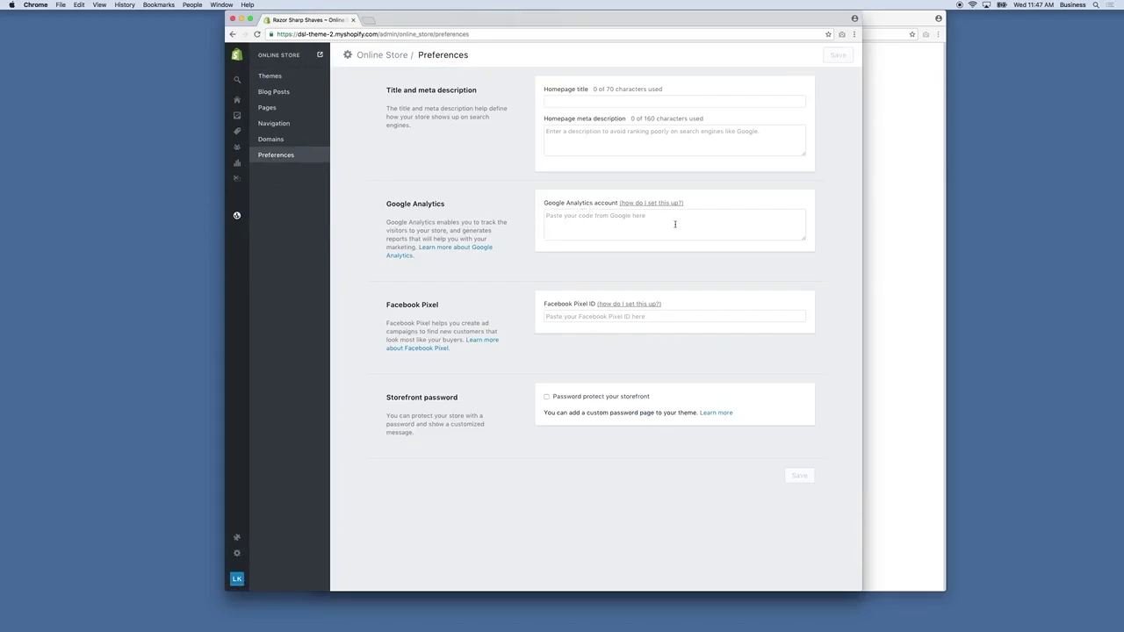
{"action": "left_click", "coordinate": [893, 247]}
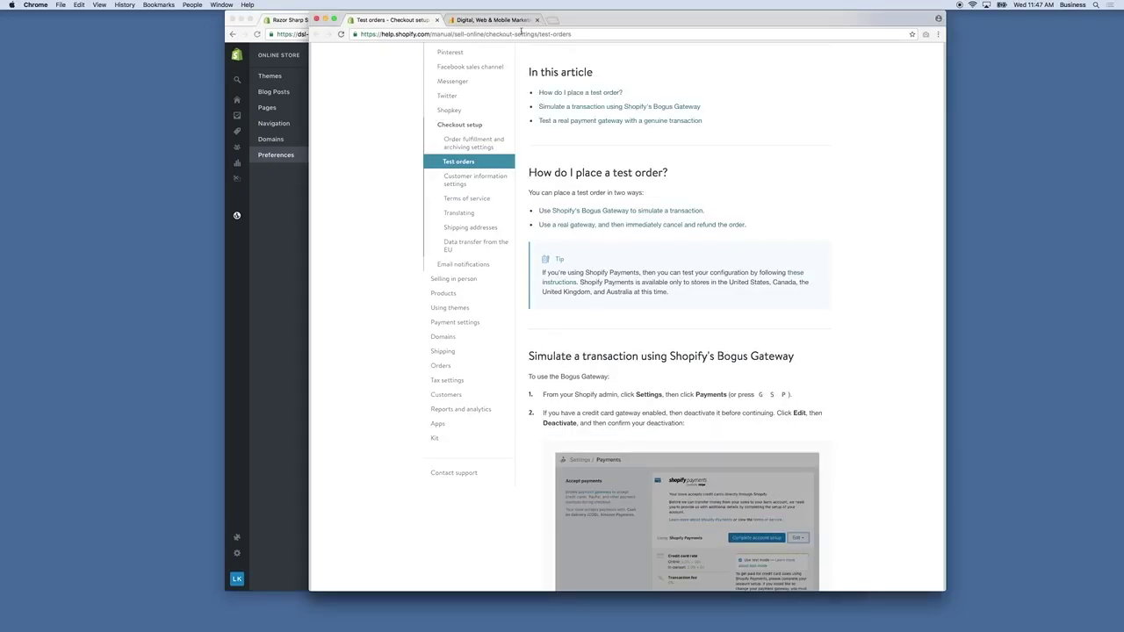
Close the Test orders article and start the free Google Analytics sign-up.
{"action": "left_click", "coordinate": [437, 20]}
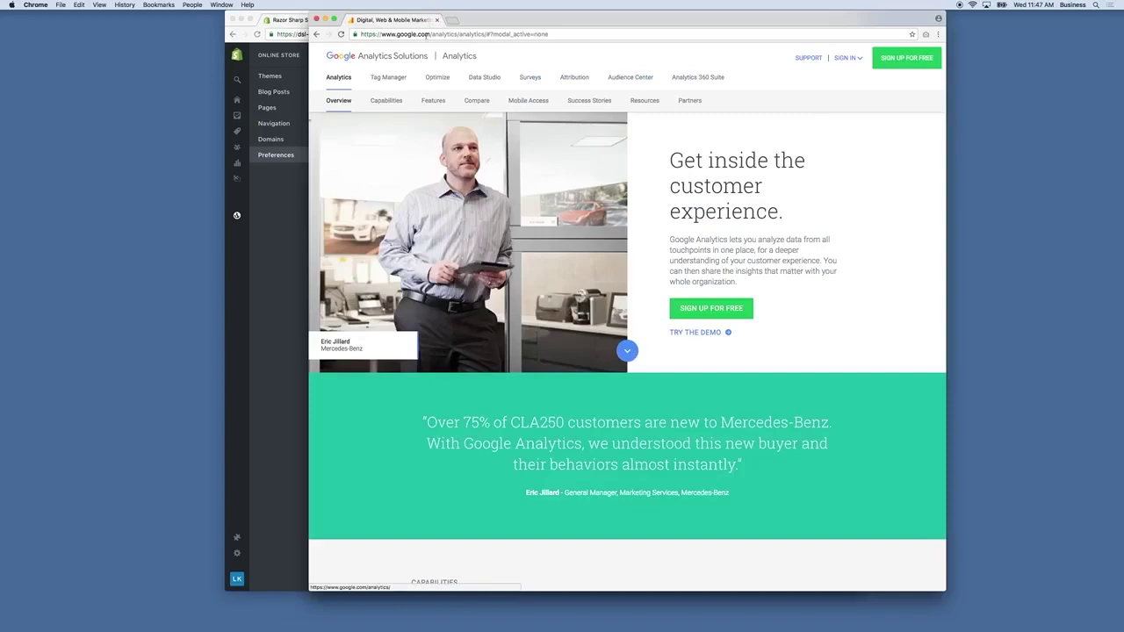
{"action": "left_click", "coordinate": [733, 303]}
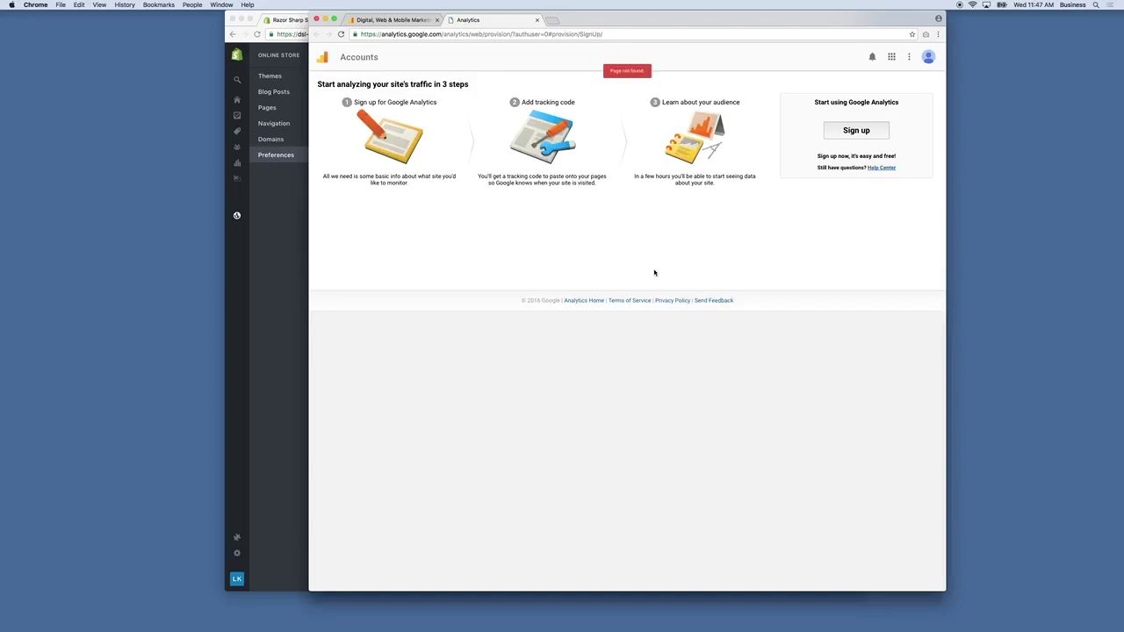
Name the new Analytics account 'Razor Sharp Shaves' after copying the storefront address from Shopify.
{"action": "left_click", "coordinate": [863, 132]}
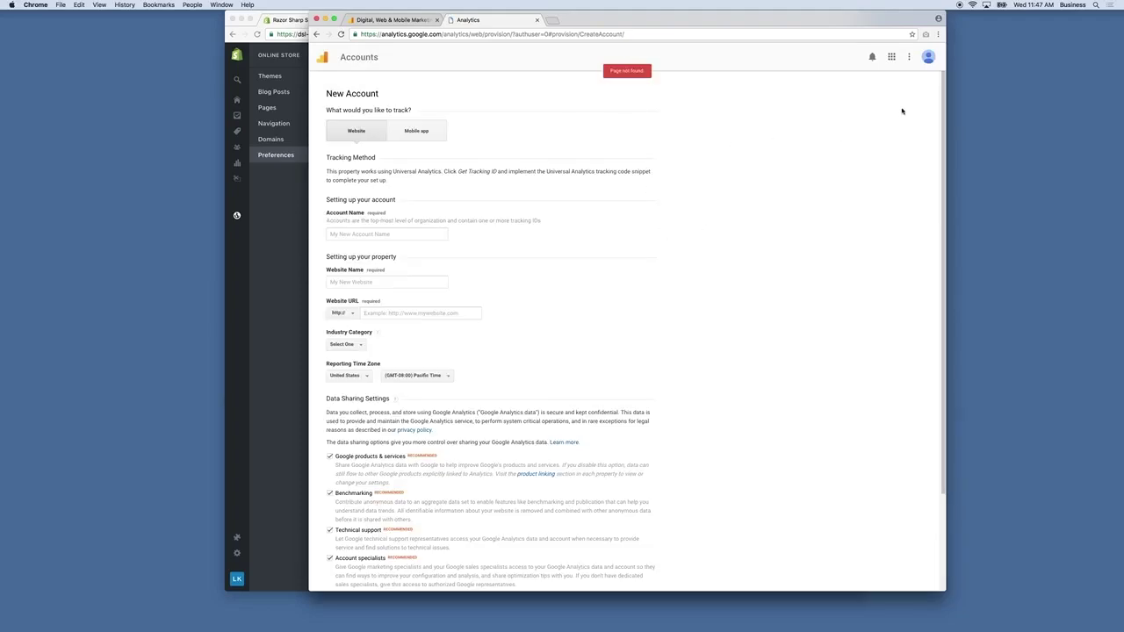
{"action": "left_click", "coordinate": [928, 58]}
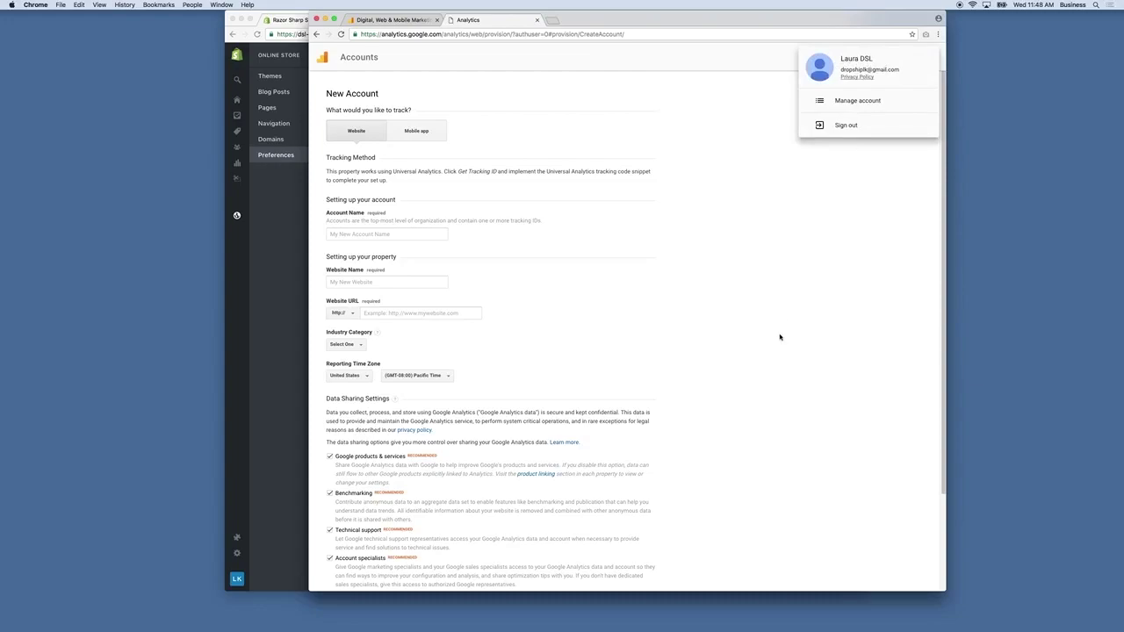
{"action": "left_click", "coordinate": [683, 334]}
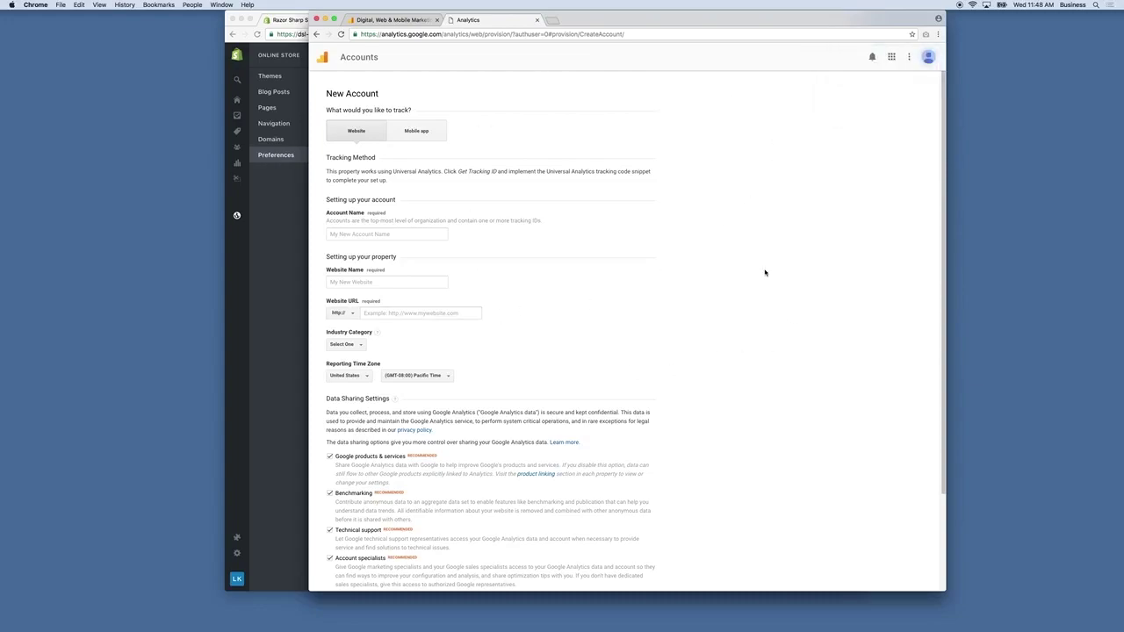
{"action": "left_click", "coordinate": [407, 237]}
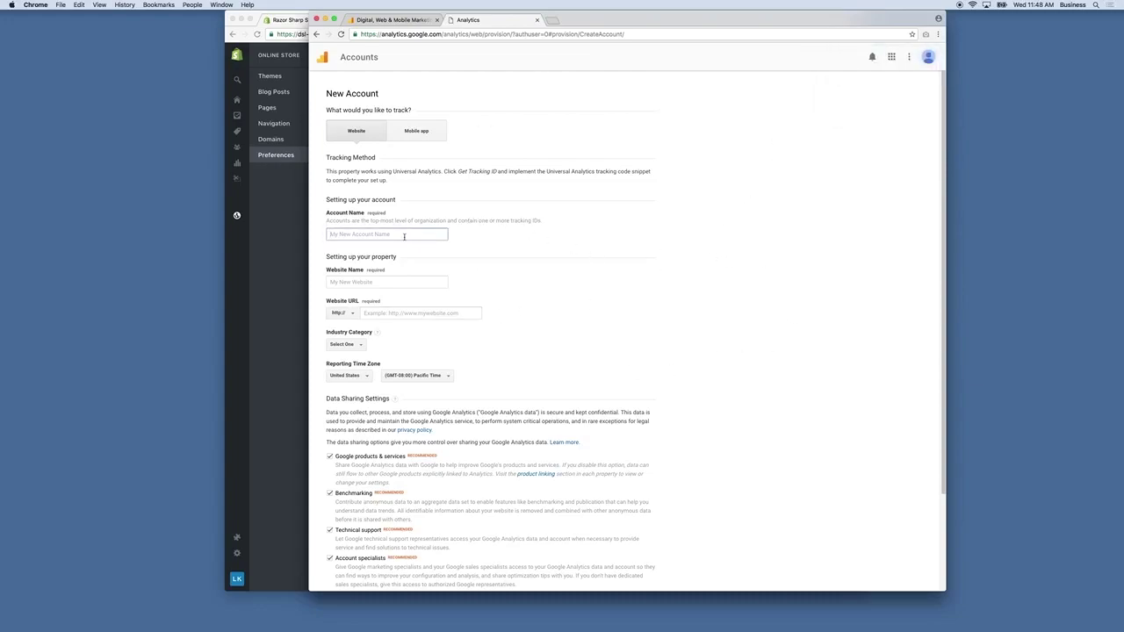
{"action": "left_click", "coordinate": [283, 249]}
{"action": "left_click", "coordinate": [321, 54]}
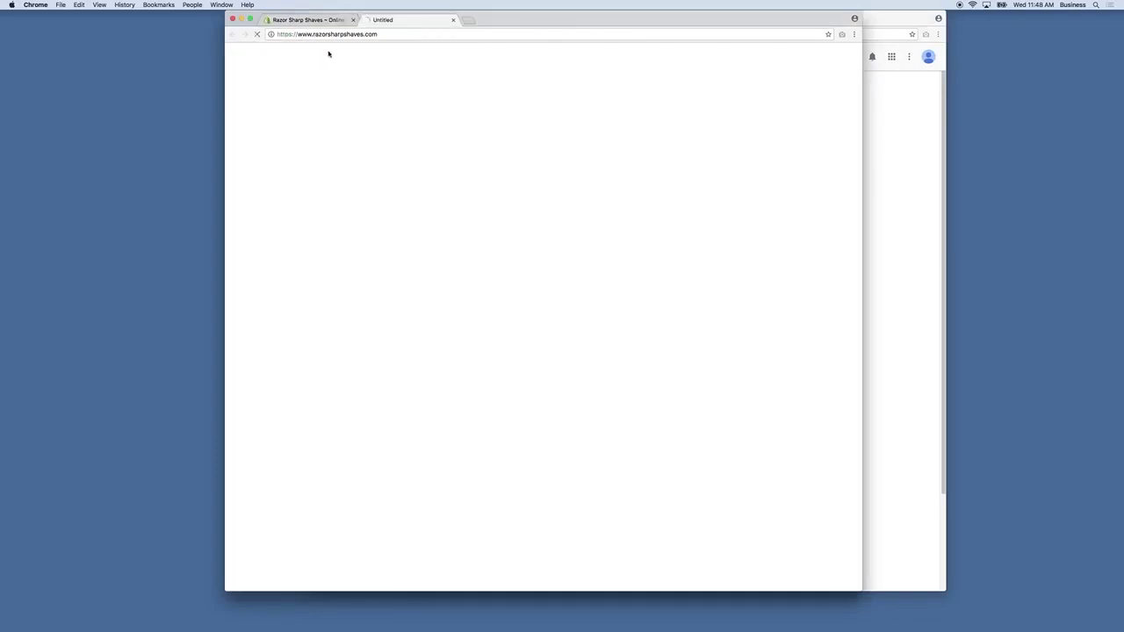
{"action": "left_click", "coordinate": [365, 35]}
{"action": "key", "text": "super+c"}
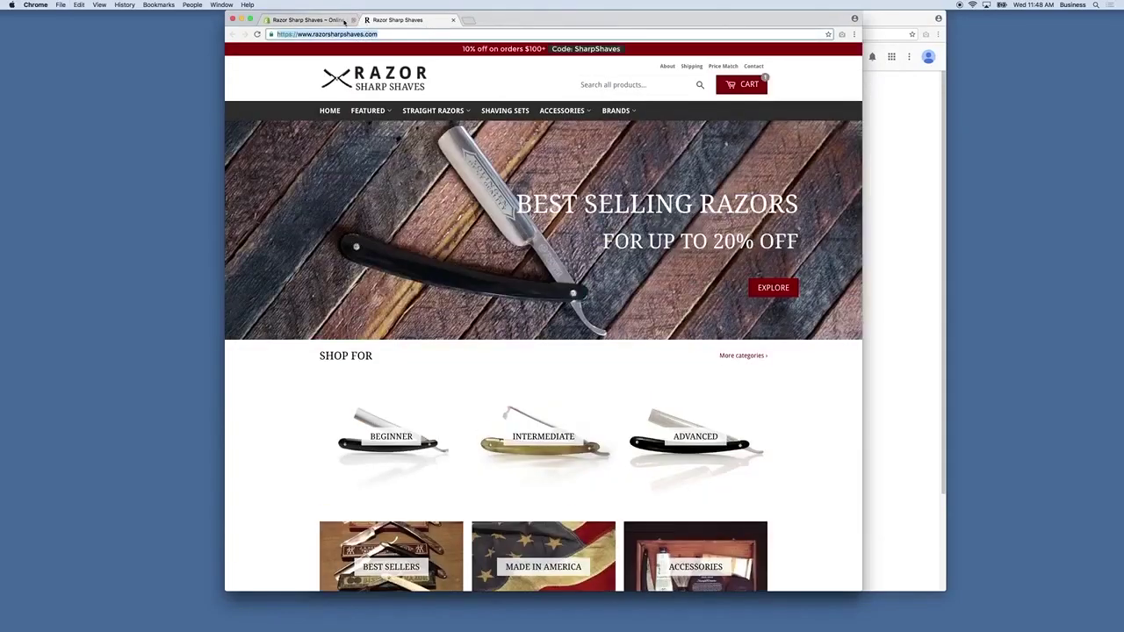
{"action": "left_click", "coordinate": [342, 20]}
{"action": "left_click", "coordinate": [881, 236]}
{"action": "type", "text": "R"}
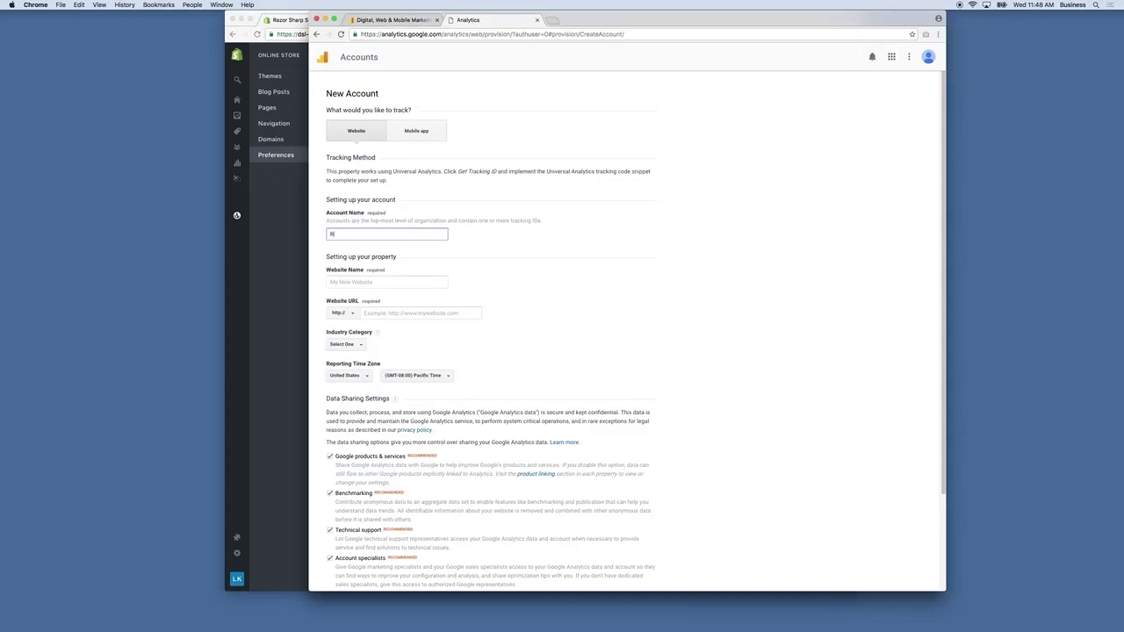
{"action": "type", "text": "azor Sharp Shaves"}
{"action": "left_click", "coordinate": [388, 313]}
{"action": "key", "text": "super+v"}
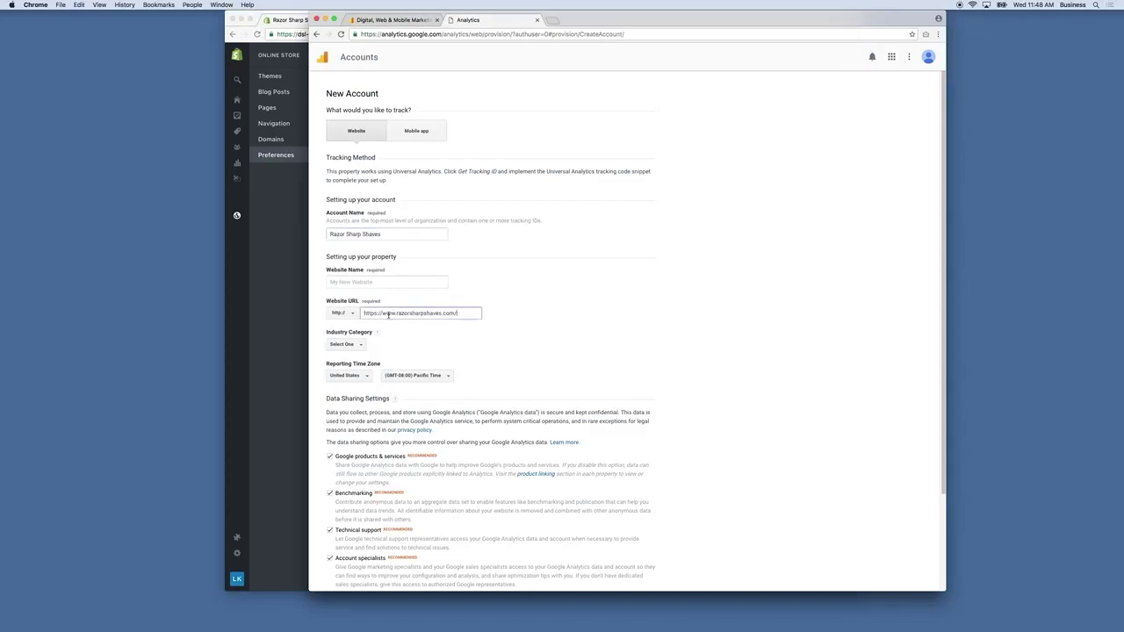
{"action": "left_click_drag", "start_coordinate": [383, 314], "coordinate": [364, 313]}
{"action": "key", "text": "BackSpace"}
{"action": "left_click", "coordinate": [342, 313]}
{"action": "left_click", "coordinate": [349, 342]}
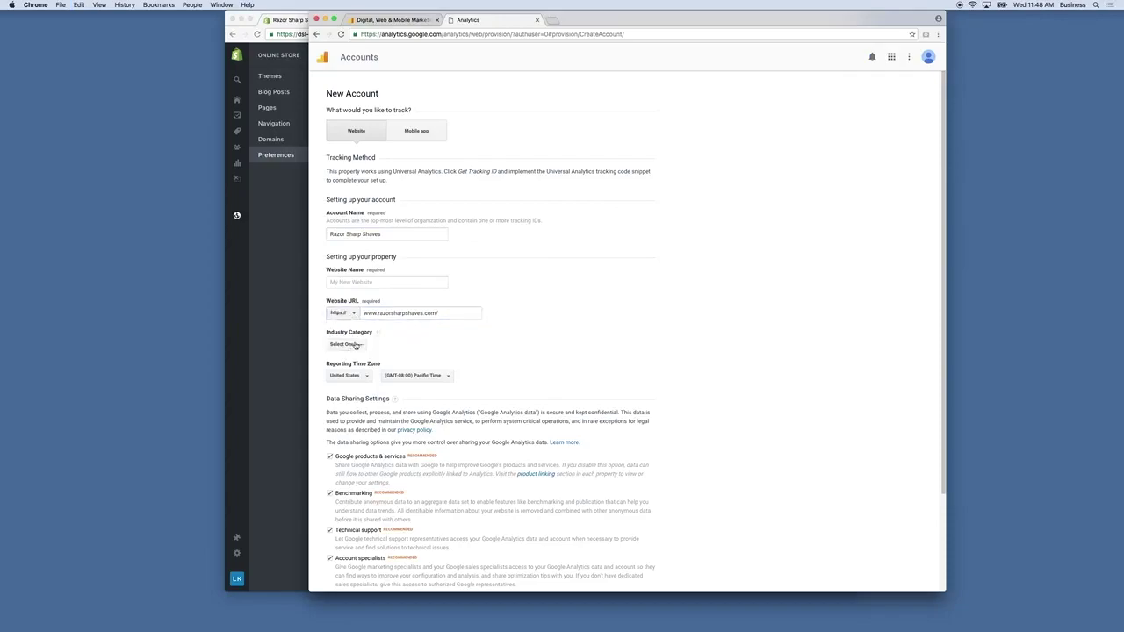
{"action": "left_click_drag", "start_coordinate": [381, 234], "coordinate": [328, 233]}
{"action": "key", "text": "super+c"}
{"action": "left_click", "coordinate": [368, 282]}
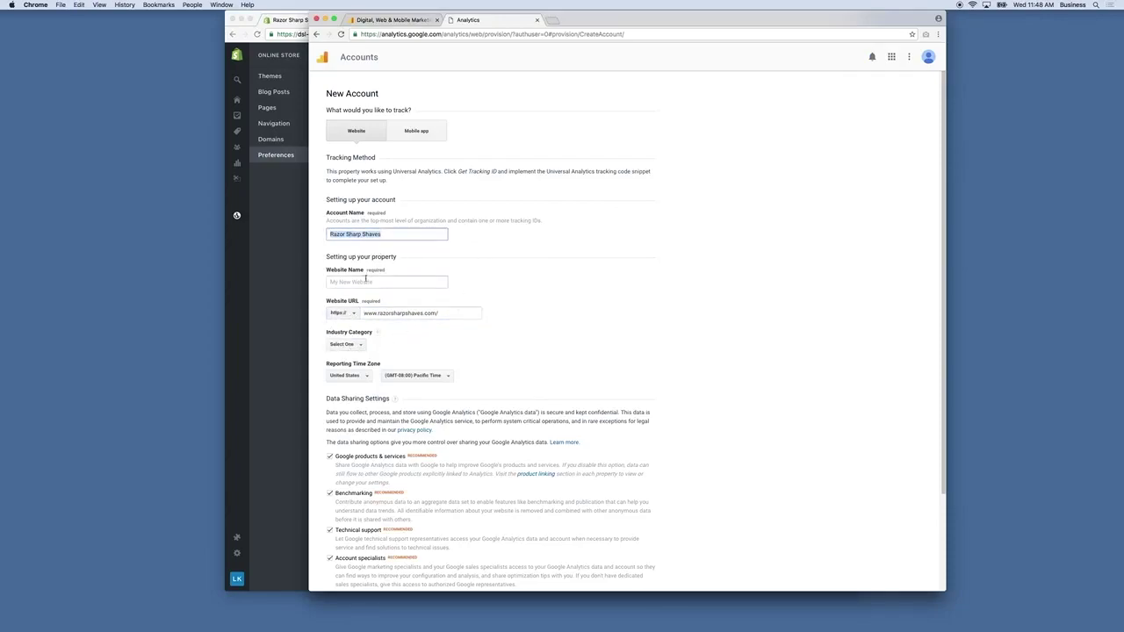
{"action": "key", "text": "super+v"}
Choose Shopping as the industry category.
{"action": "left_click", "coordinate": [355, 346]}
{"action": "scroll", "coordinate": [358, 387], "scroll_direction": "down", "scroll_amount": 3}
{"action": "scroll", "coordinate": [358, 389], "scroll_direction": "down", "scroll_amount": 3}
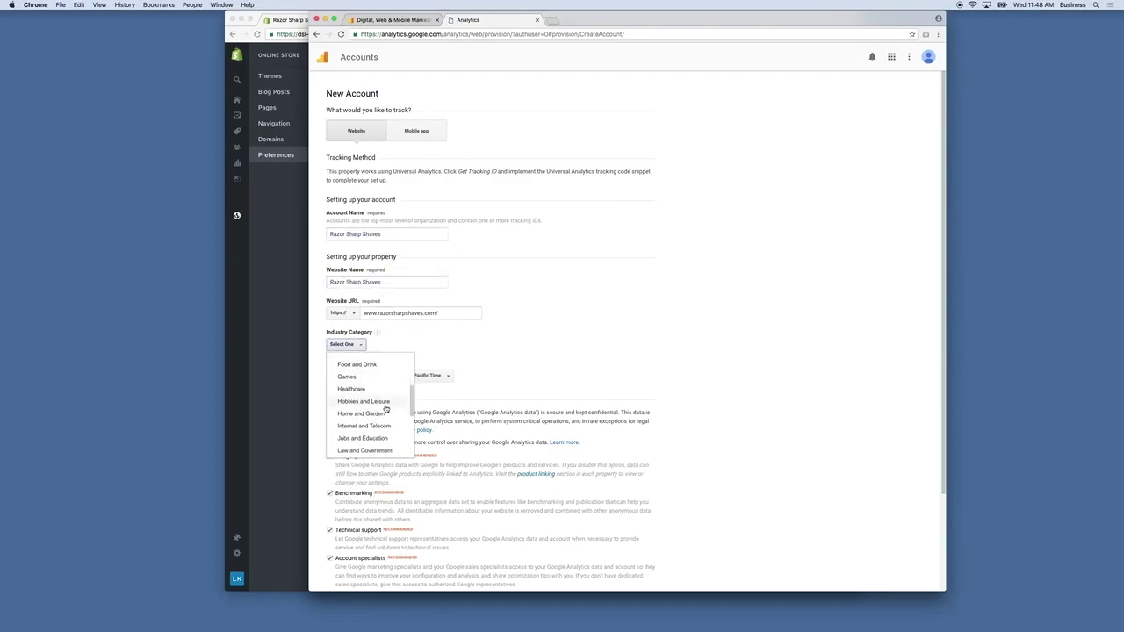
{"action": "scroll", "coordinate": [386, 404], "scroll_direction": "down", "scroll_amount": 3}
{"action": "scroll", "coordinate": [390, 384], "scroll_direction": "down", "scroll_amount": 1}
{"action": "scroll", "coordinate": [391, 384], "scroll_direction": "down", "scroll_amount": 2}
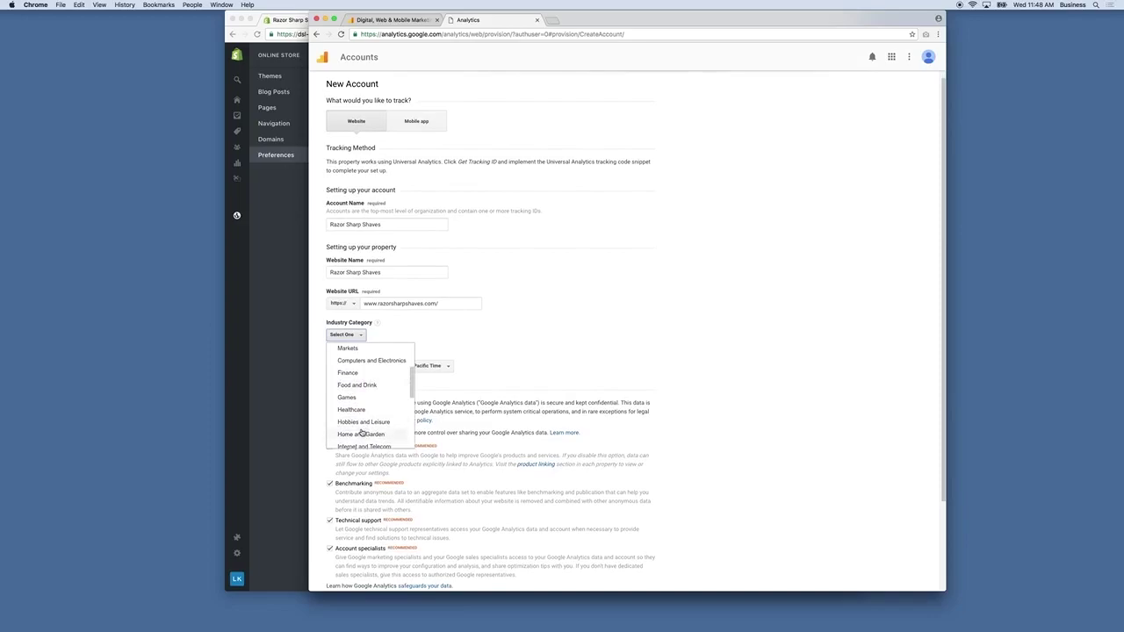
{"action": "scroll", "coordinate": [361, 433], "scroll_direction": "up", "scroll_amount": 2}
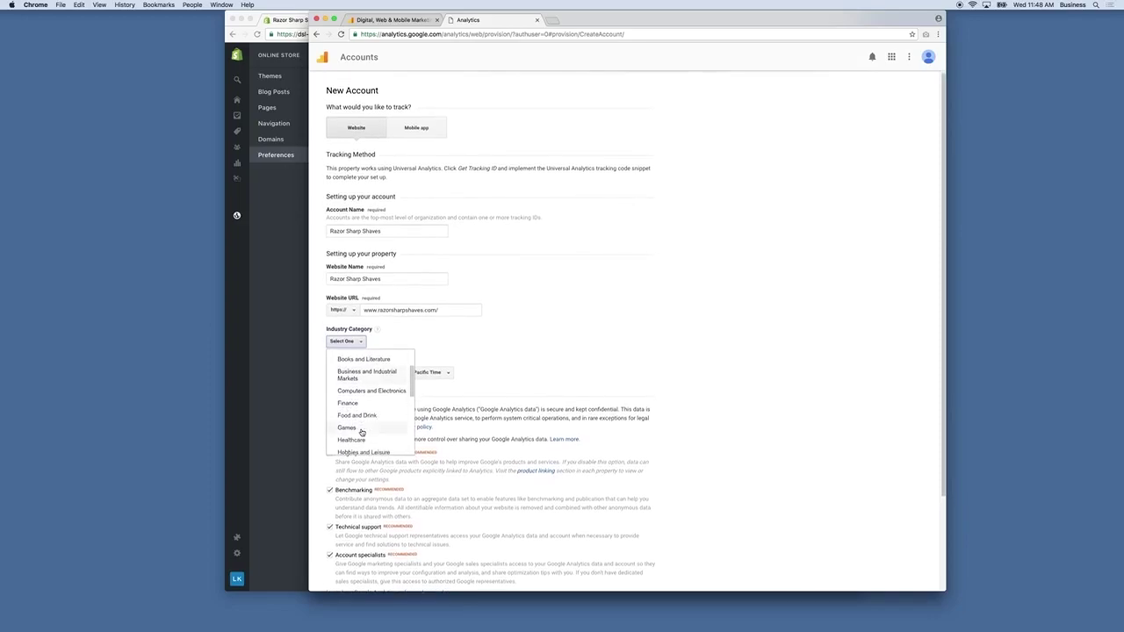
{"action": "scroll", "coordinate": [352, 406], "scroll_direction": "down", "scroll_amount": 5}
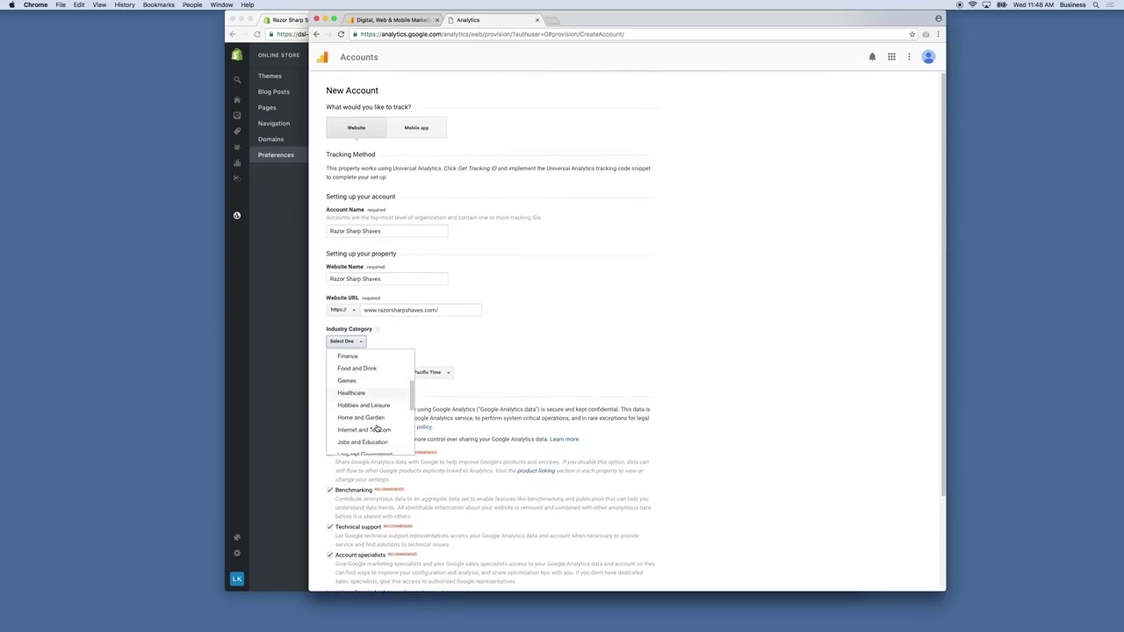
{"action": "scroll", "coordinate": [387, 405], "scroll_direction": "down", "scroll_amount": 5}
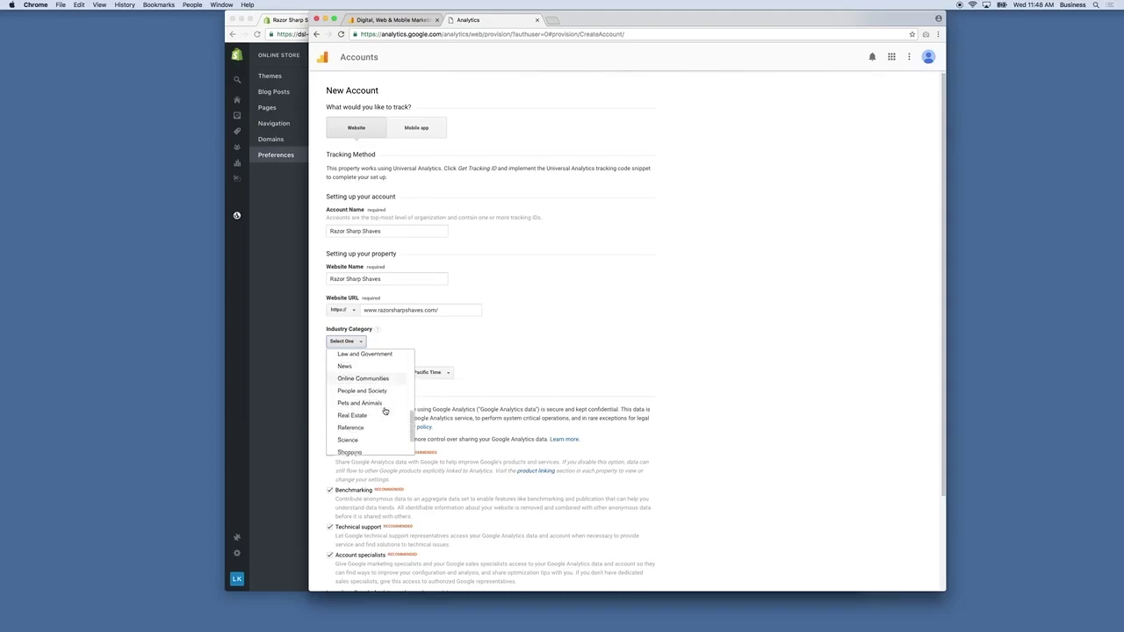
{"action": "left_click", "coordinate": [348, 421]}
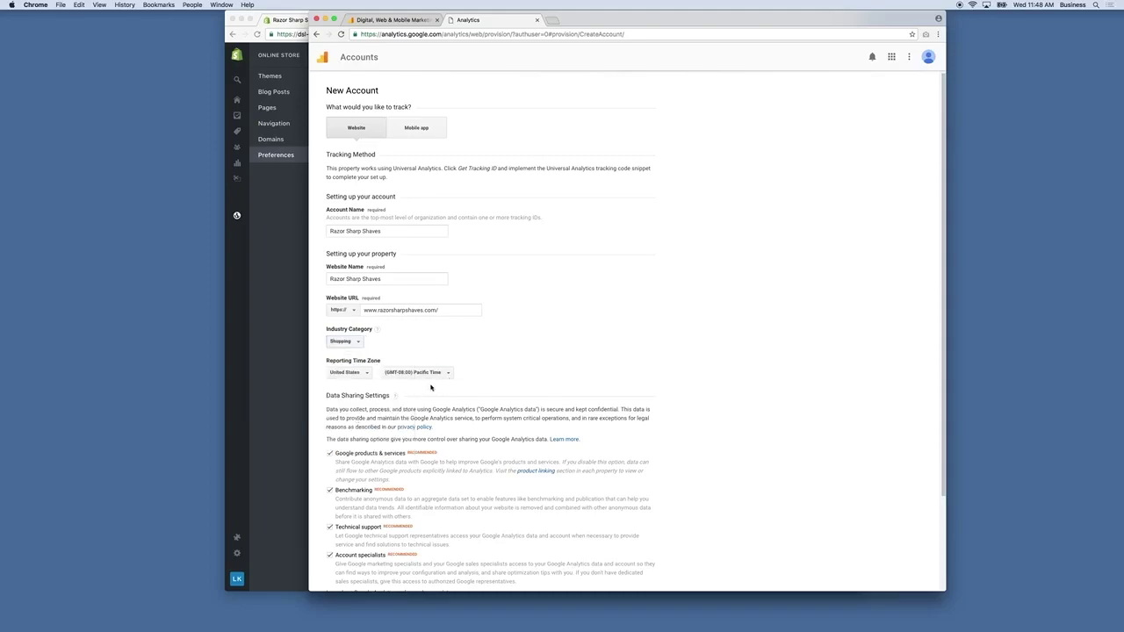
Set the reporting time zone to Eastern Time and request the tracking ID.
{"action": "left_click", "coordinate": [426, 376]}
{"action": "scroll", "coordinate": [444, 421], "scroll_direction": "down", "scroll_amount": 1}
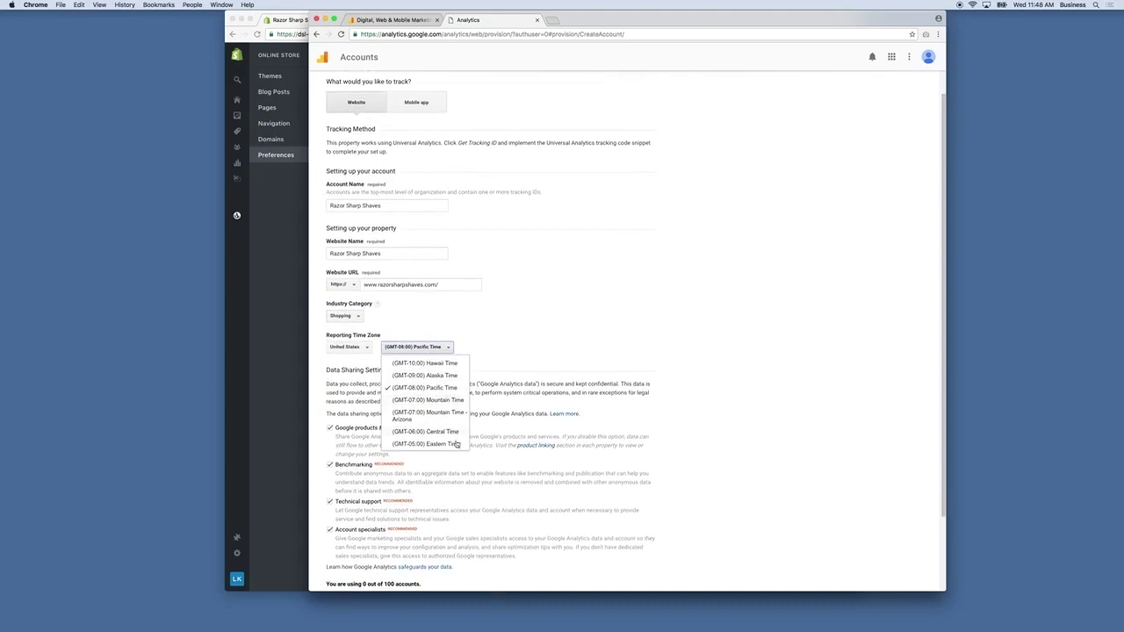
{"action": "left_click", "coordinate": [448, 444]}
{"action": "scroll", "coordinate": [502, 317], "scroll_direction": "down", "scroll_amount": 2}
{"action": "left_click", "coordinate": [347, 529]}
Accept the Analytics terms of service and dismiss the education panel and tracking ID tip.
{"action": "left_click", "coordinate": [495, 472]}
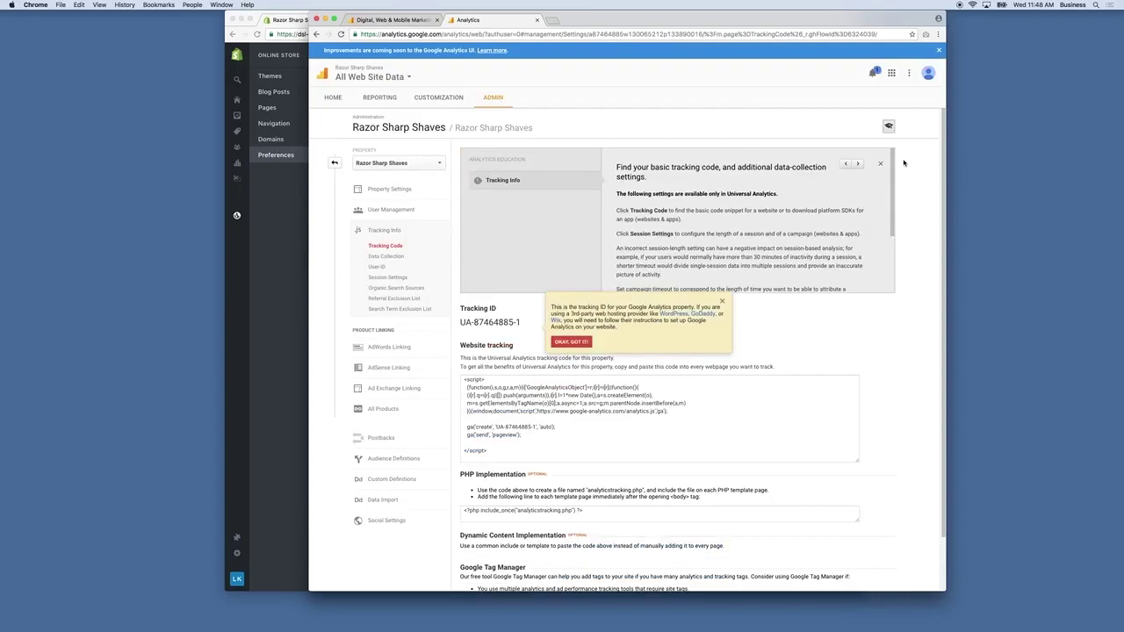
{"action": "left_click", "coordinate": [881, 164]}
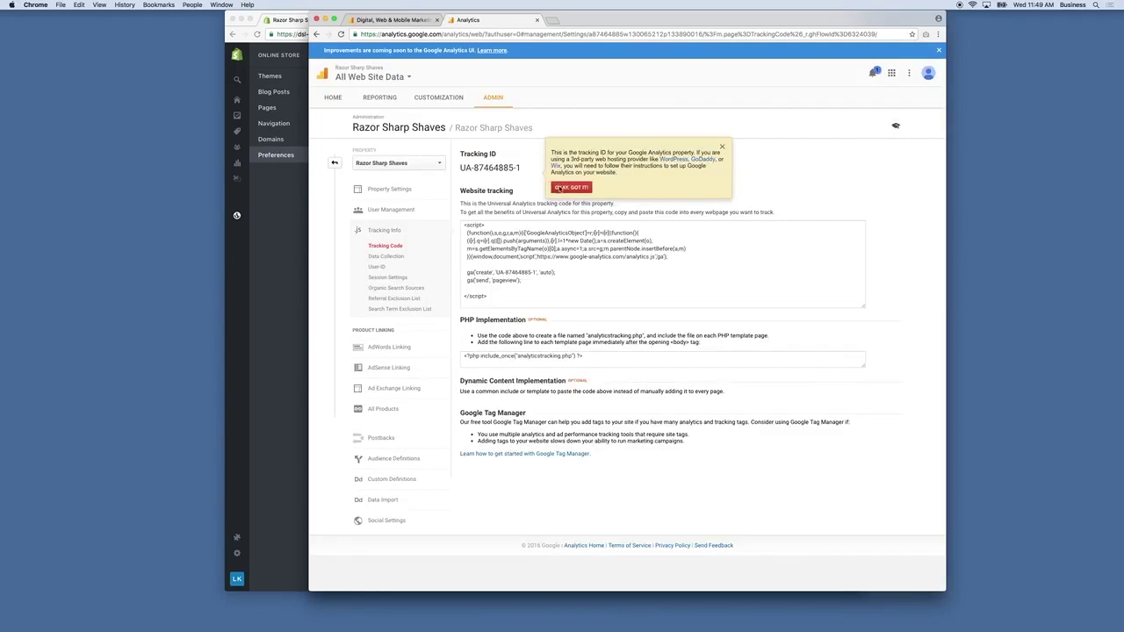
{"action": "left_click", "coordinate": [559, 187]}
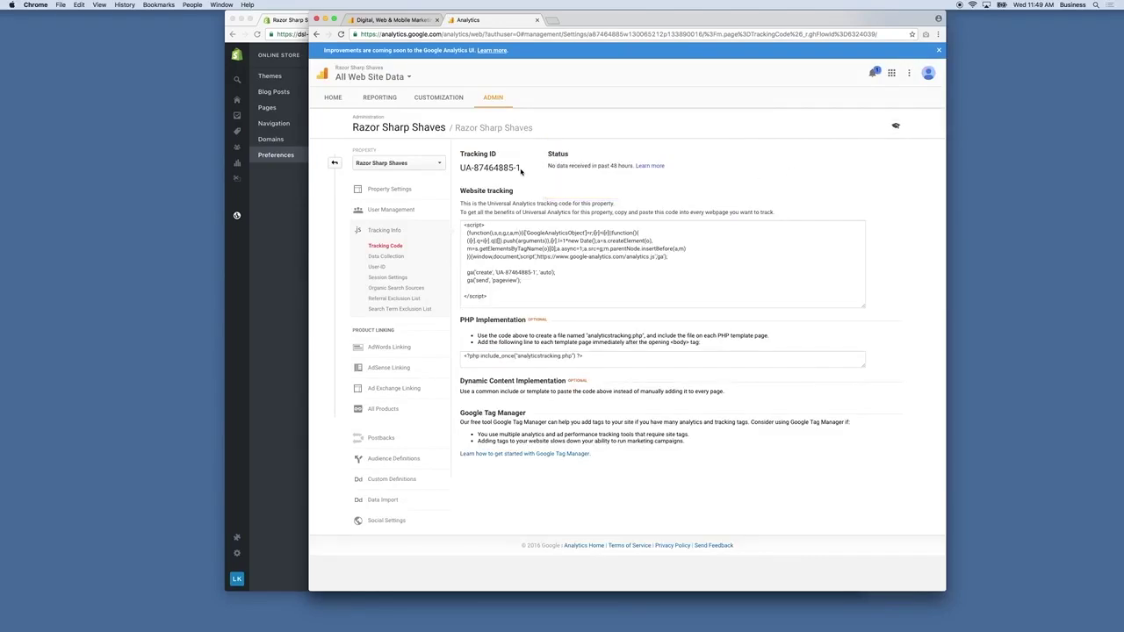
Copy the new tracking ID and return to Shopify's Preferences page.
{"action": "left_click_drag", "start_coordinate": [519, 169], "coordinate": [461, 168]}
{"action": "key", "text": "super+c"}
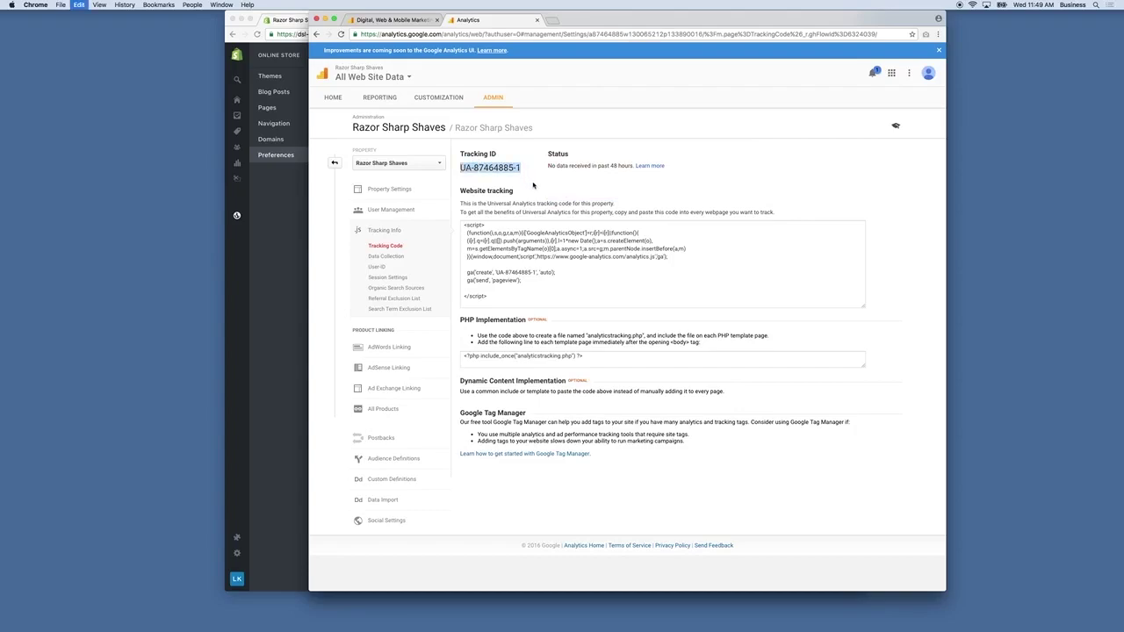
{"action": "left_click", "coordinate": [265, 250]}
Paste the tracking ID into Shopify's Google Analytics account field and save.
{"action": "left_click", "coordinate": [622, 214]}
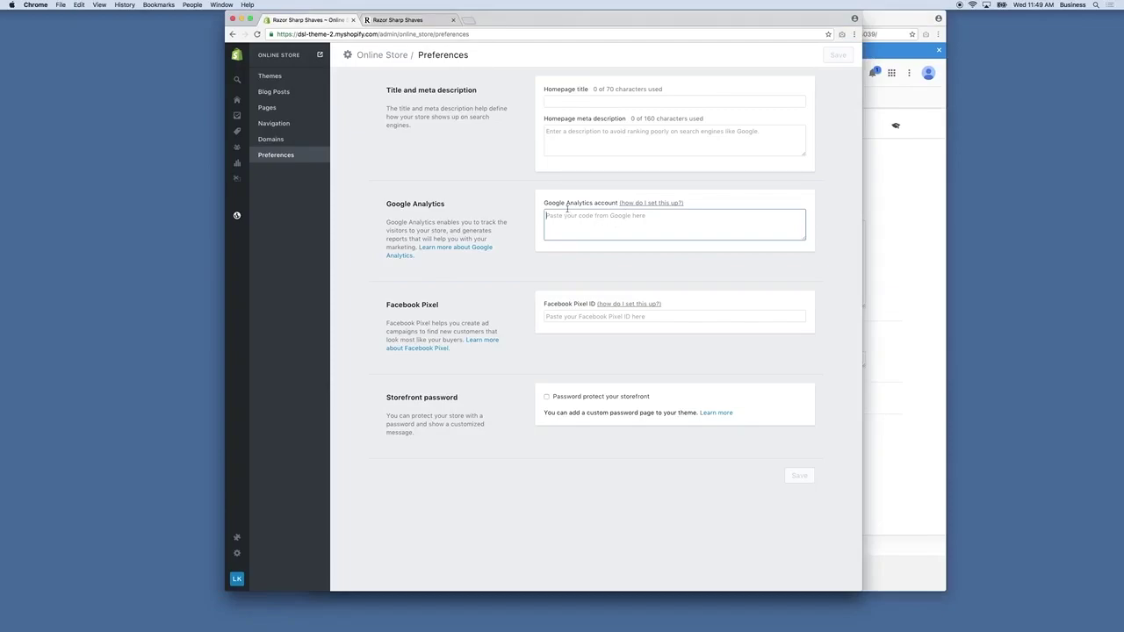
{"action": "key", "text": "super+v"}
{"action": "left_click", "coordinate": [838, 55]}
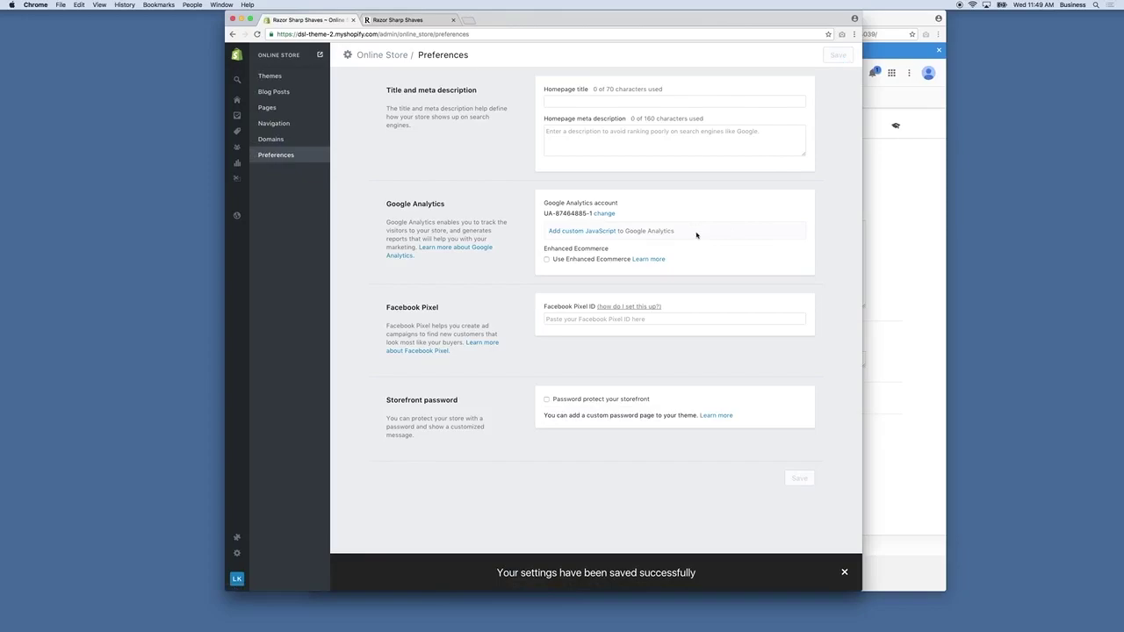
Enable Use Enhanced Ecommerce, save, and return to the Analytics Admin overview.
{"action": "left_click_drag", "start_coordinate": [550, 250], "coordinate": [614, 254]}
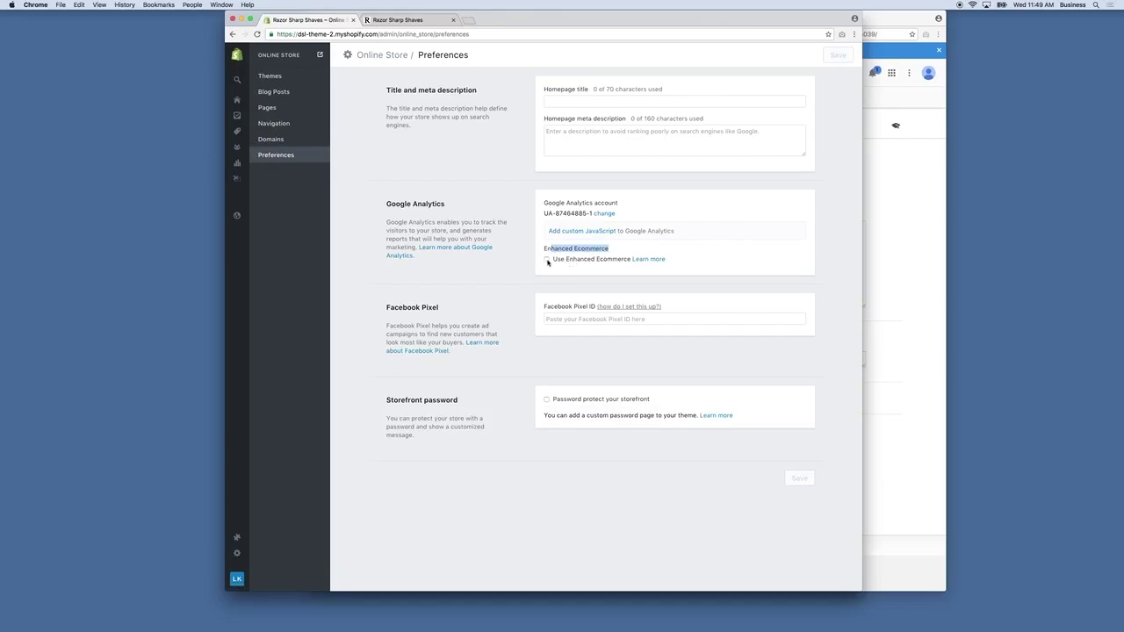
{"action": "left_click", "coordinate": [547, 260]}
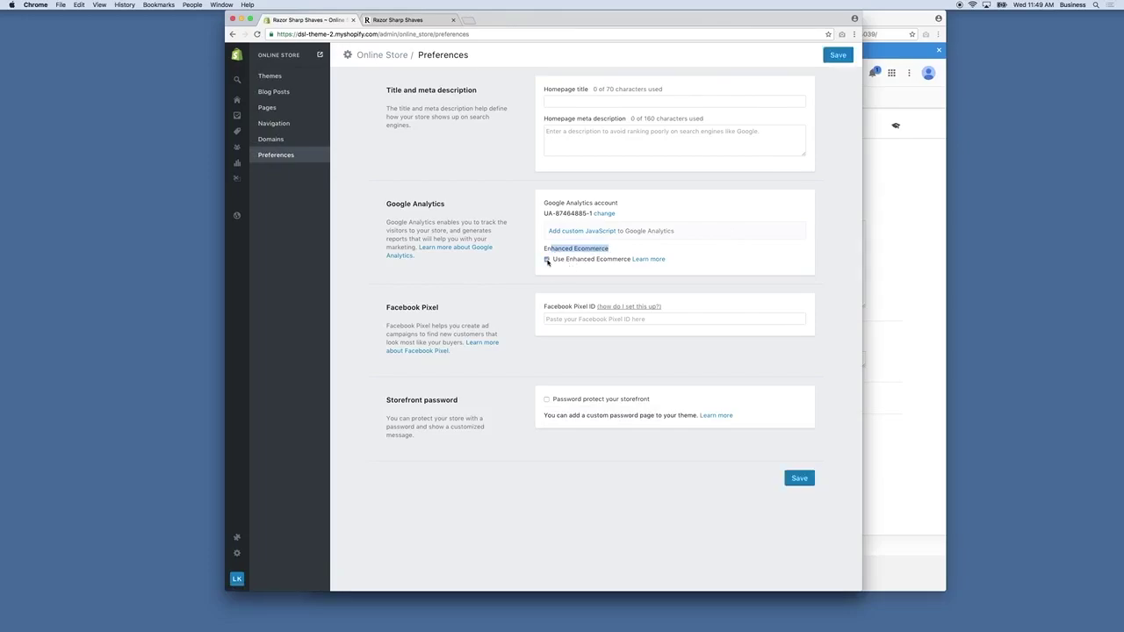
{"action": "left_click", "coordinate": [838, 54]}
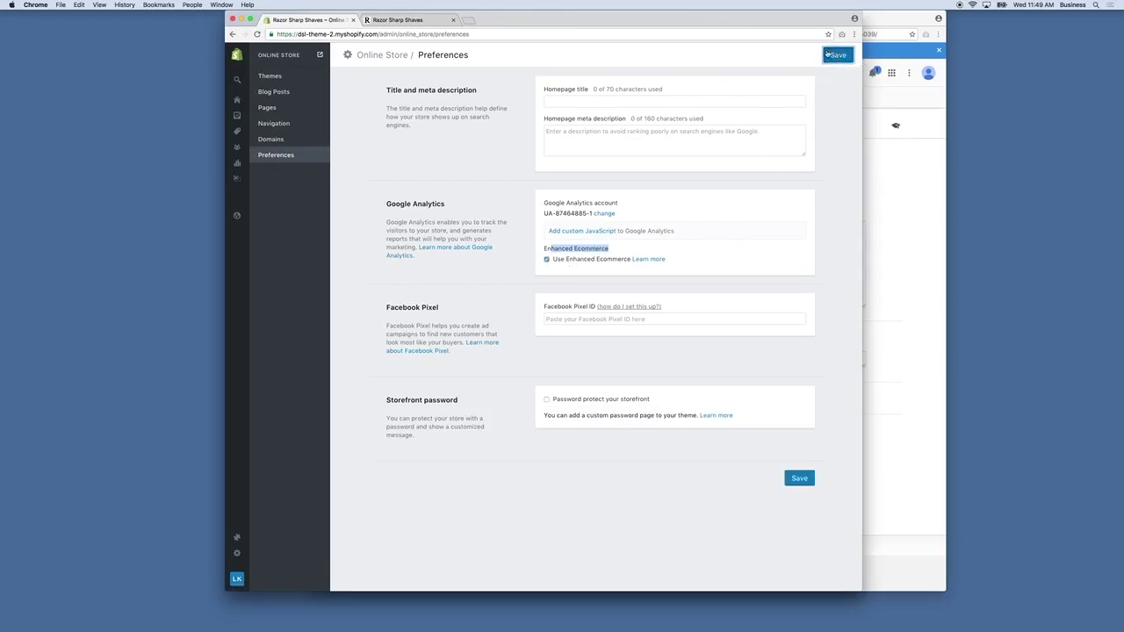
{"action": "left_click", "coordinate": [916, 256]}
{"action": "left_click", "coordinate": [334, 162]}
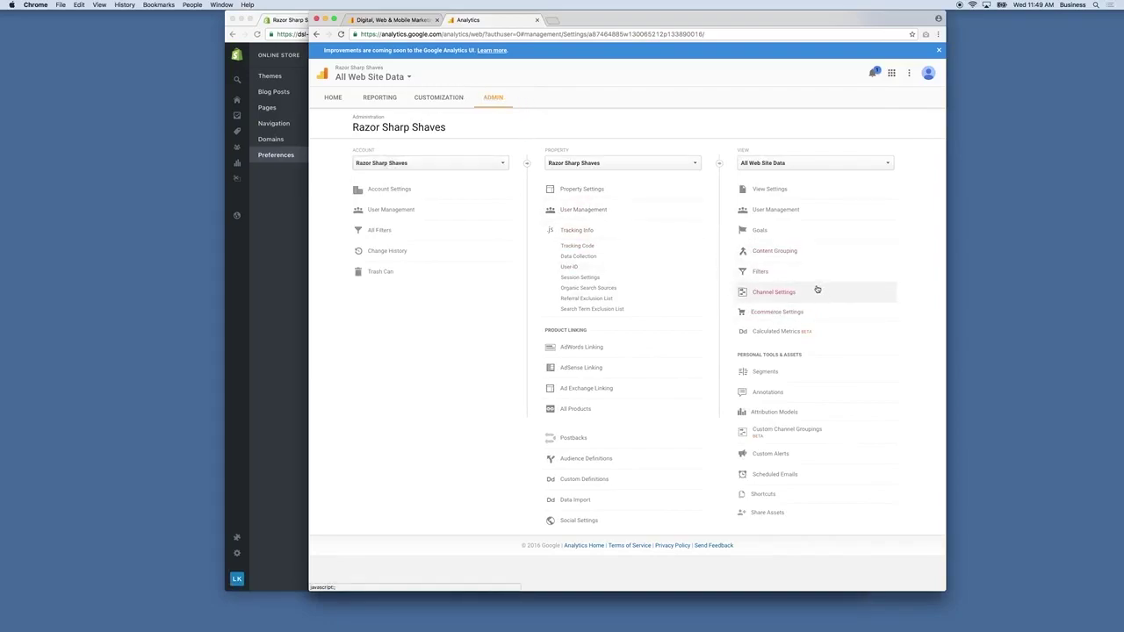
Turn on Ecommerce and Enhanced Ecommerce Reporting for All Web Site Data, then return to Shopify.
{"action": "left_click", "coordinate": [787, 313]}
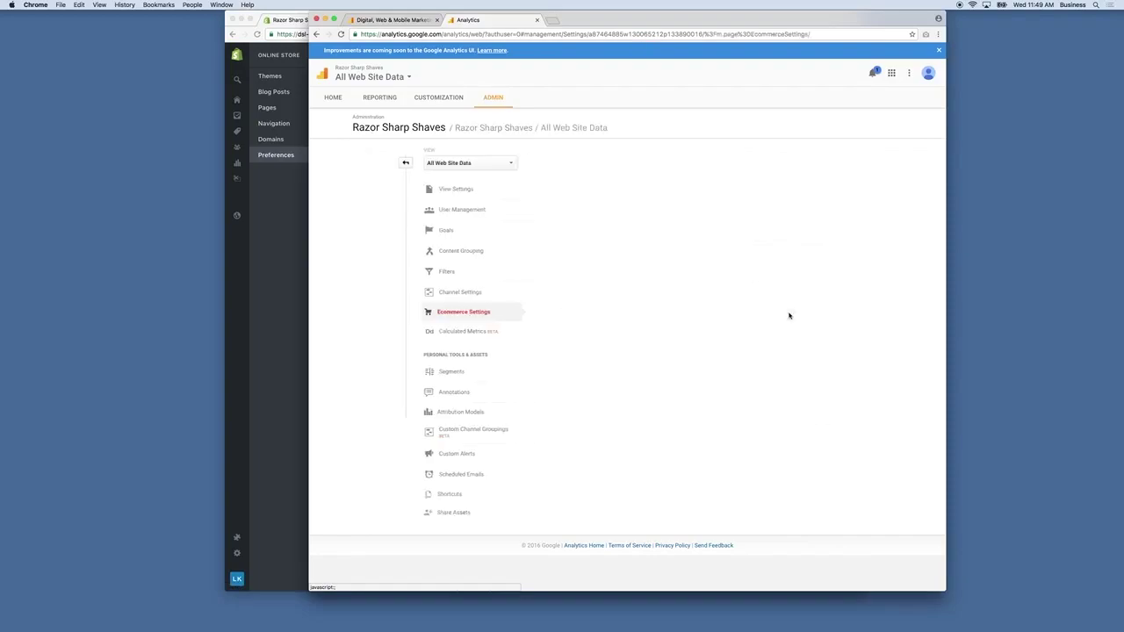
{"action": "left_click", "coordinate": [495, 200]}
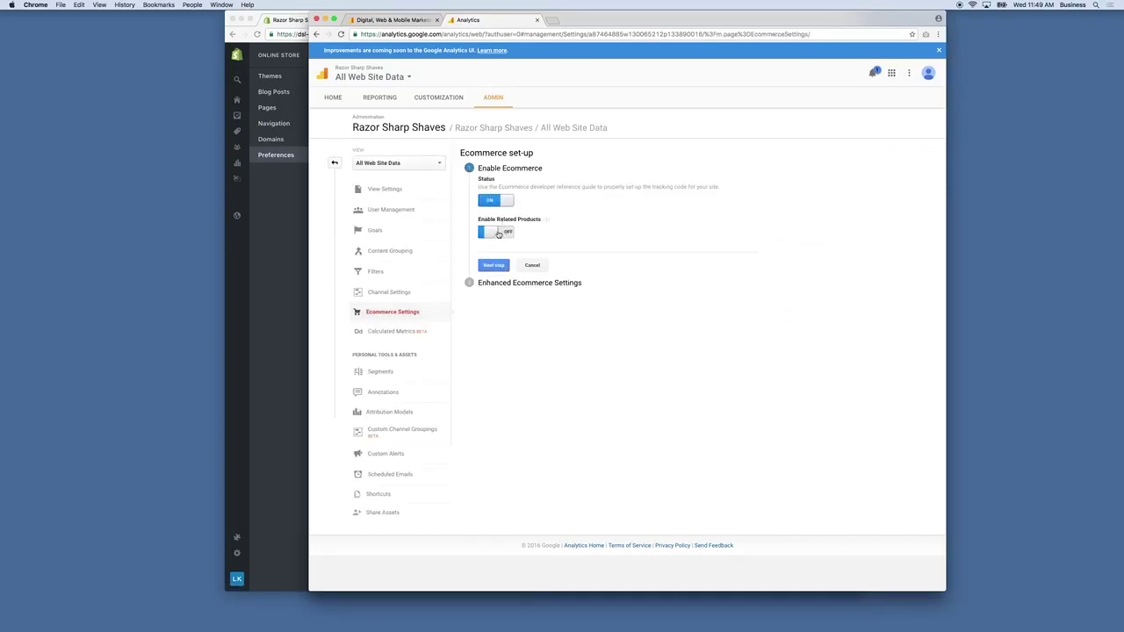
{"action": "left_click", "coordinate": [504, 266]}
{"action": "left_click", "coordinate": [495, 231]}
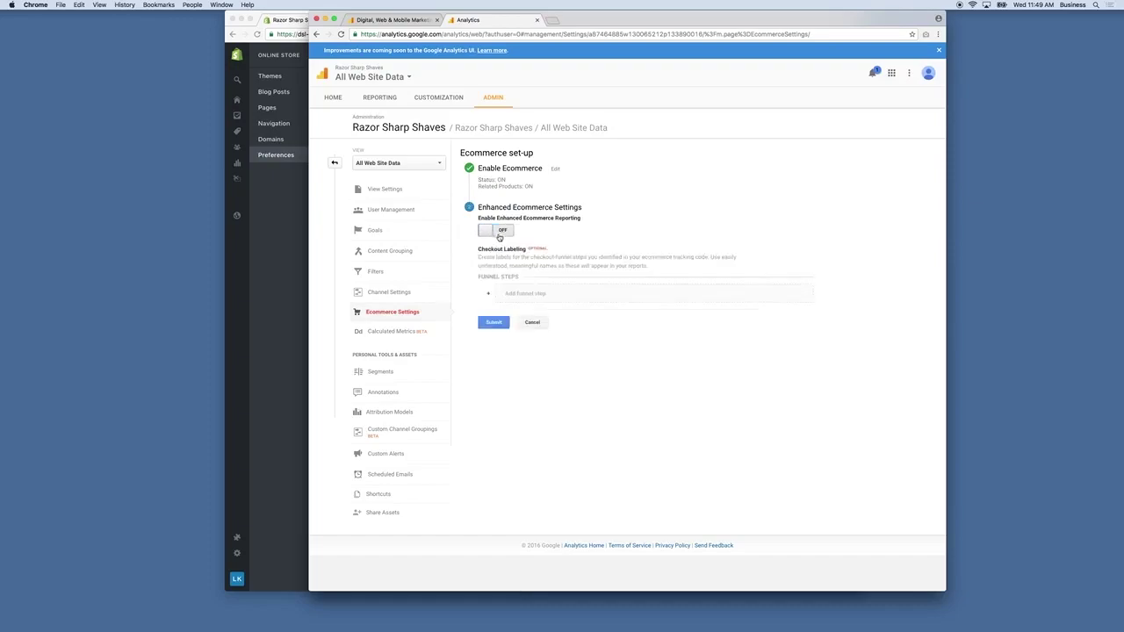
{"action": "left_click", "coordinate": [496, 323]}
{"action": "left_click", "coordinate": [505, 329]}
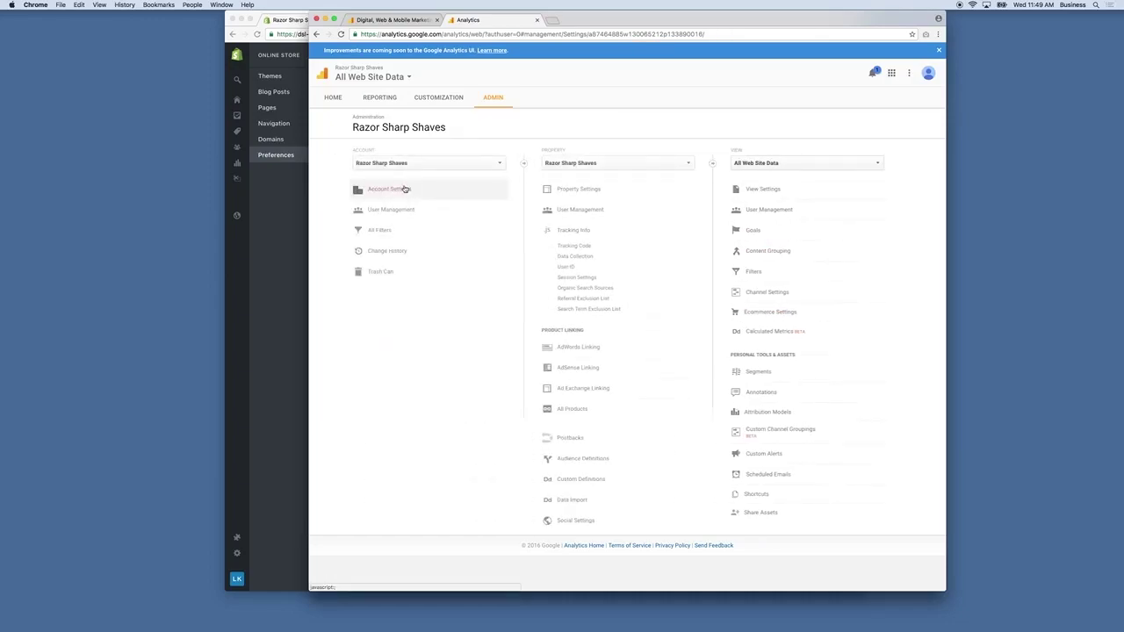
{"action": "left_click", "coordinate": [303, 413]}
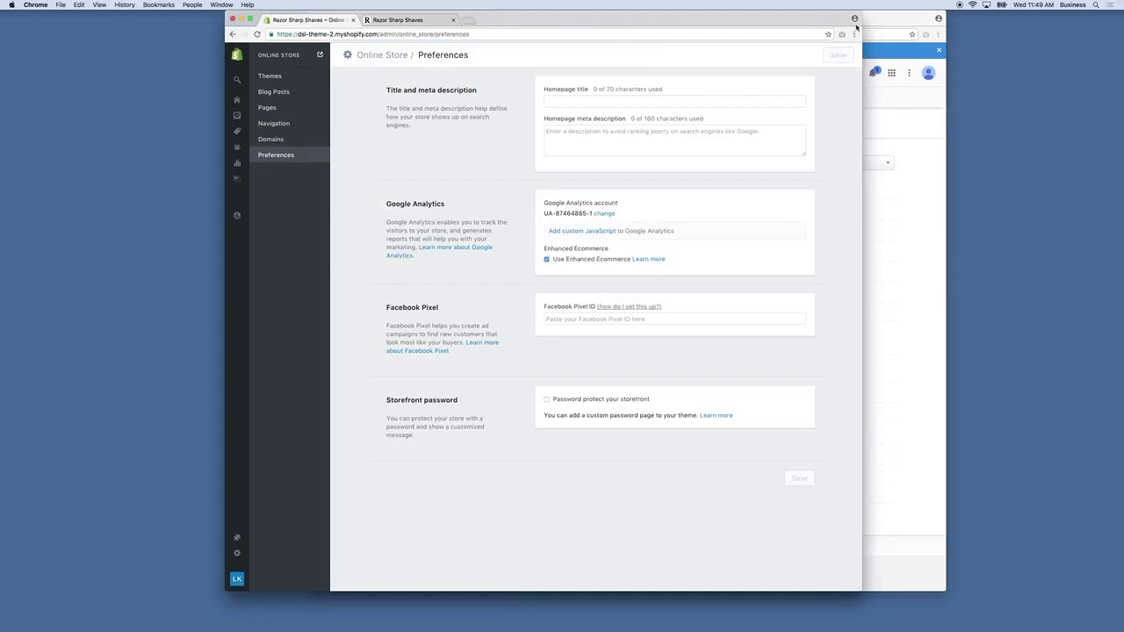
Open Analytics Reporting, then review Shopify's Online Store Dashboard again.
{"action": "left_click", "coordinate": [904, 212]}
{"action": "left_click", "coordinate": [395, 99]}
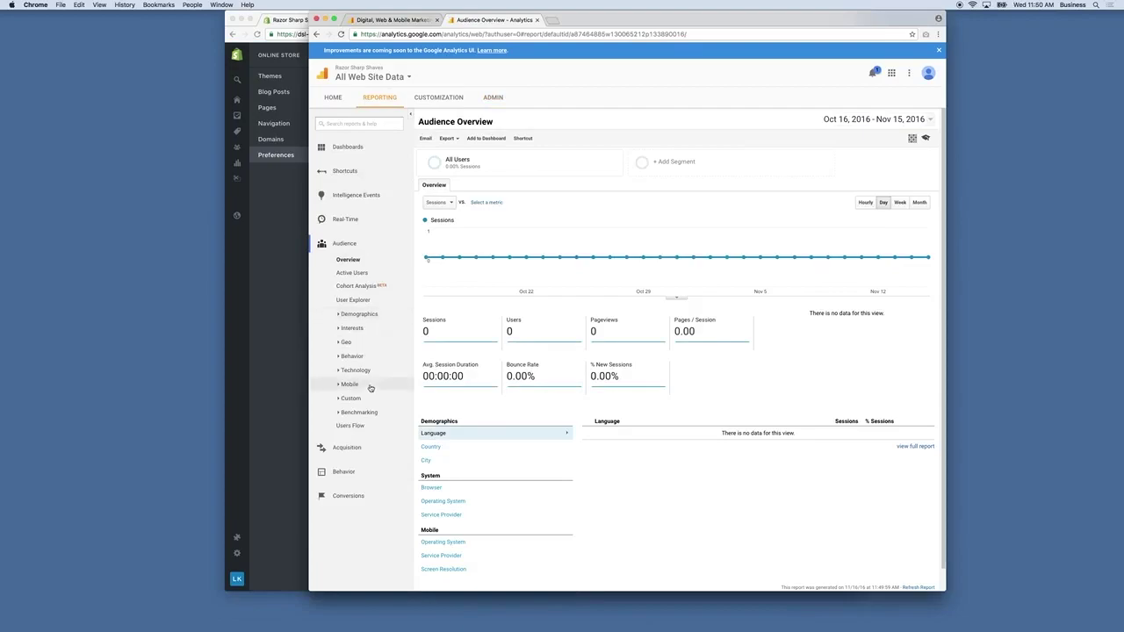
{"action": "left_click", "coordinate": [277, 229]}
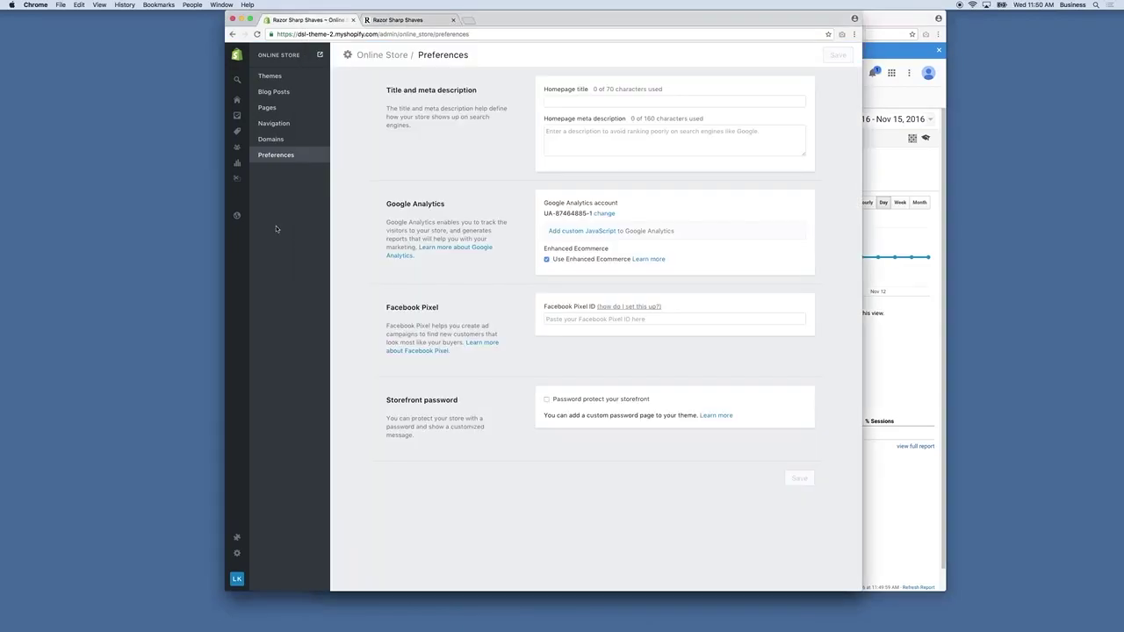
{"action": "left_click", "coordinate": [255, 166]}
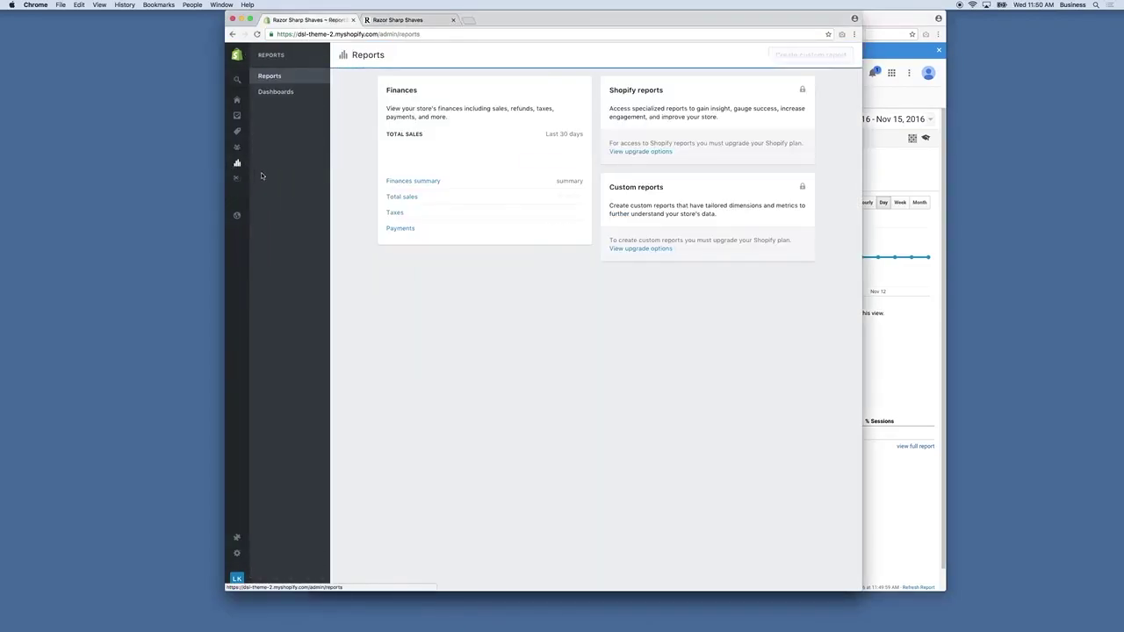
{"action": "left_click", "coordinate": [278, 94]}
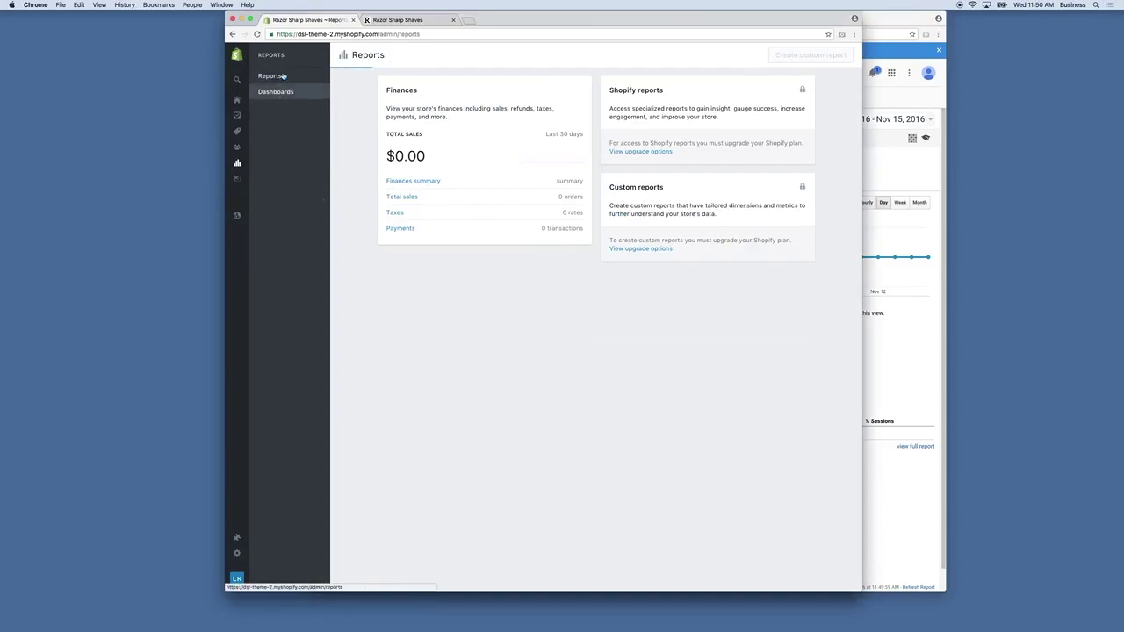
Check the Analytics audience overview, then switch to the live razorsharpshaves.com storefront tab.
{"action": "left_click", "coordinate": [892, 337]}
{"action": "left_click", "coordinate": [263, 236]}
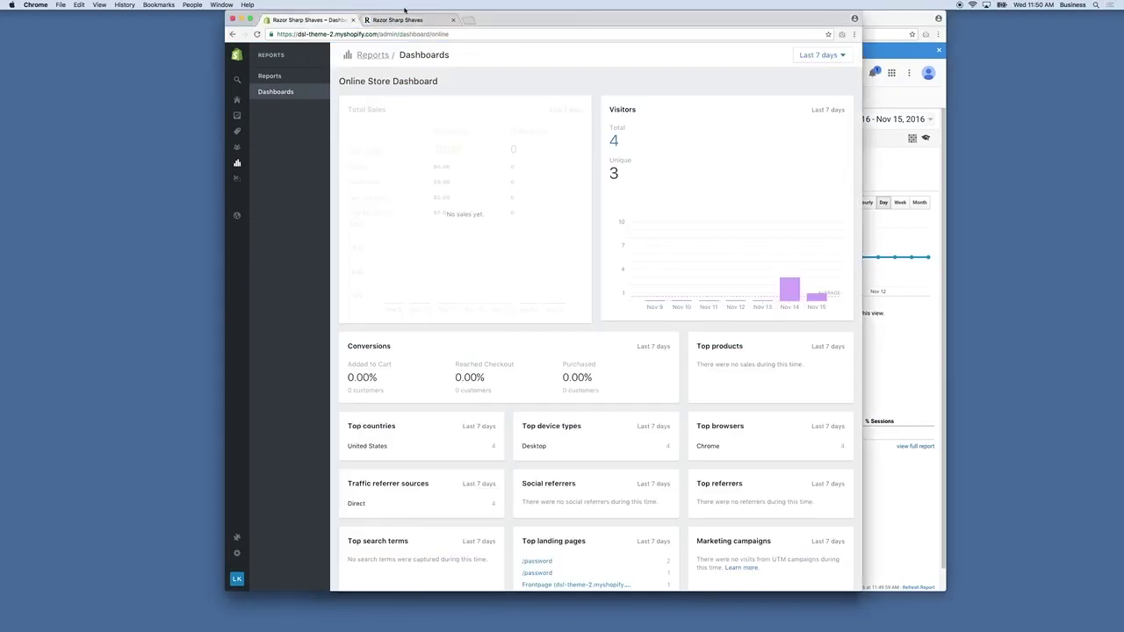
{"action": "left_click", "coordinate": [399, 20]}
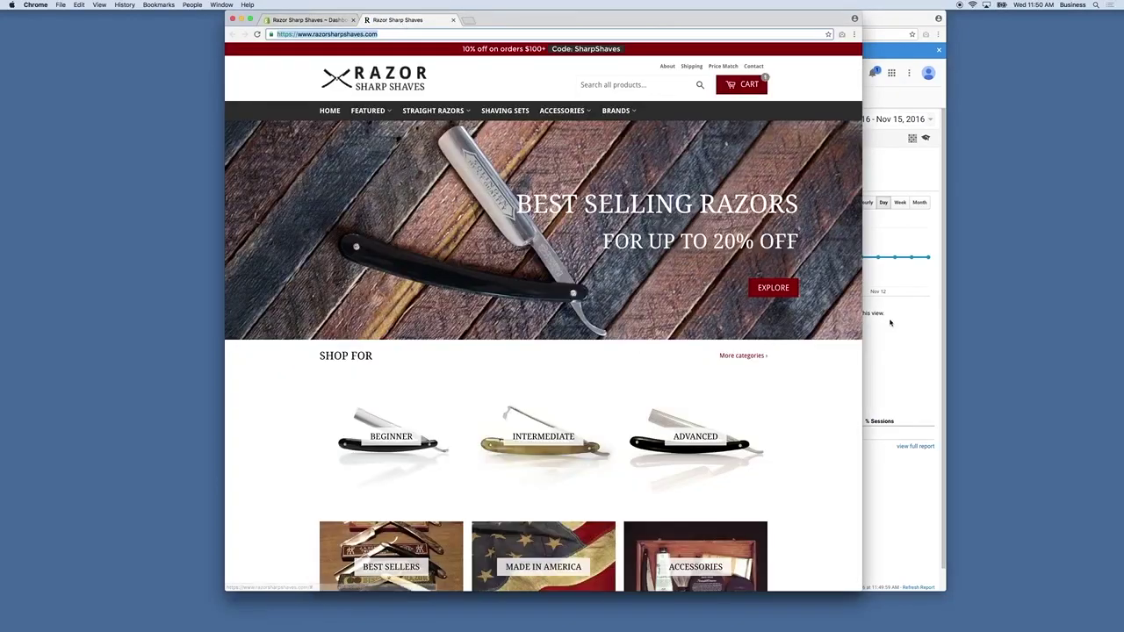
Close the Audience Overview tab and remaining Analytics window, leaving the storefront showing.
{"action": "key", "text": "super+grave"}
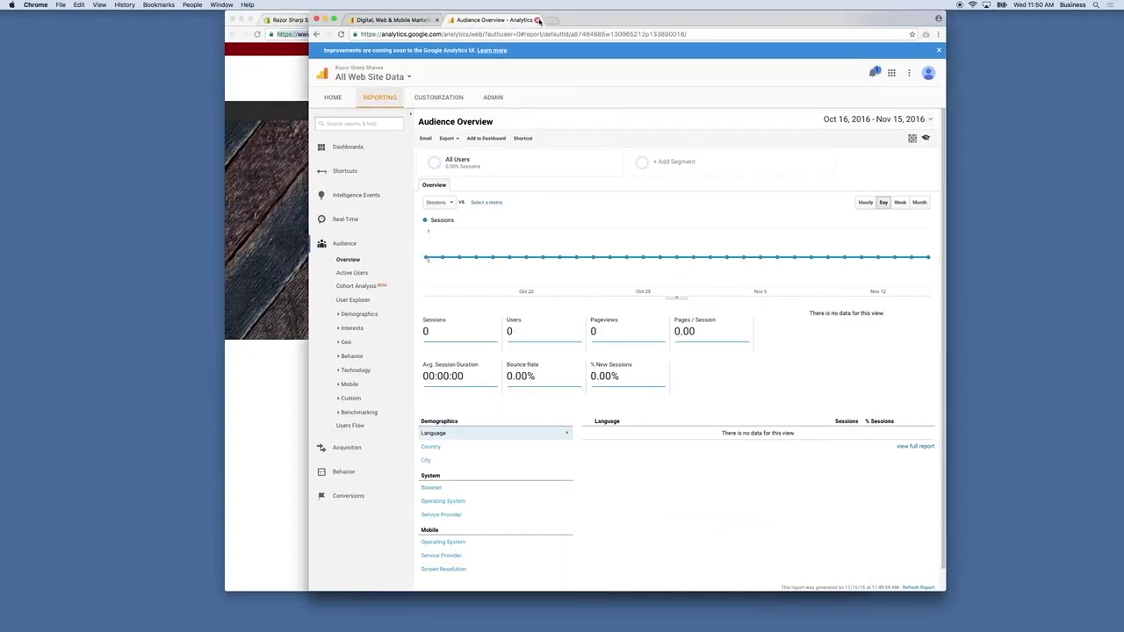
{"action": "left_click", "coordinate": [430, 19]}
{"action": "left_click", "coordinate": [436, 19]}
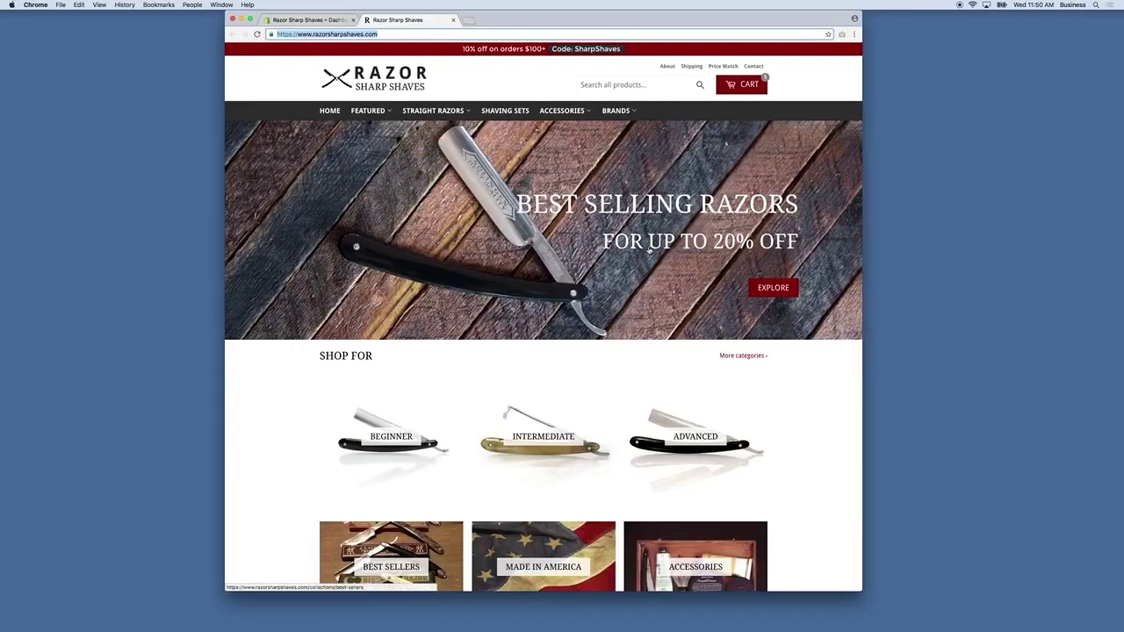